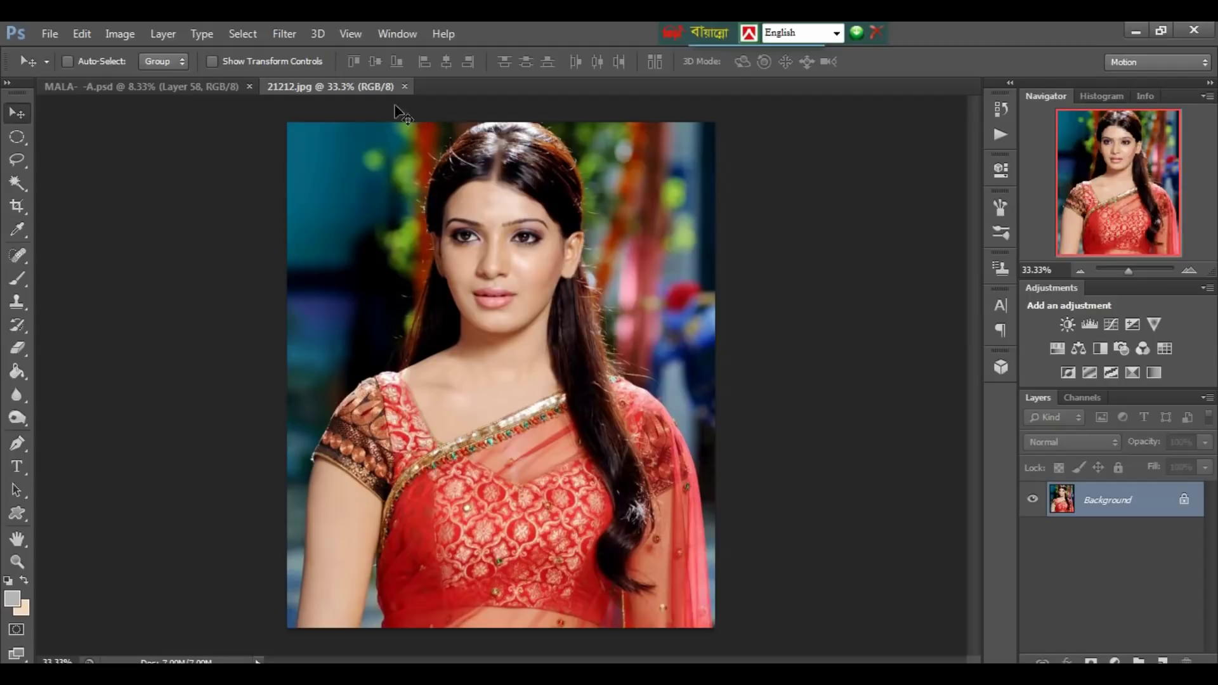
Bring up MALA-A.psd zoomed in and list the layers under the top-left silver necklace.
left_click(215, 87)
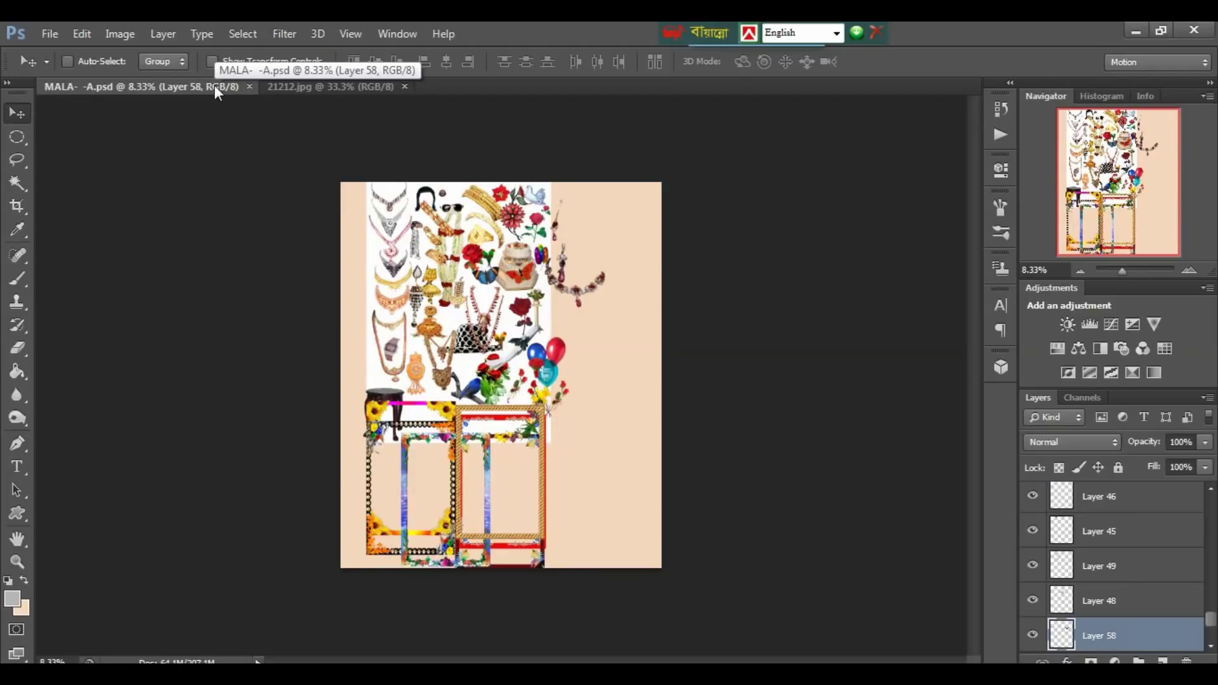
key("ctrl+plus")
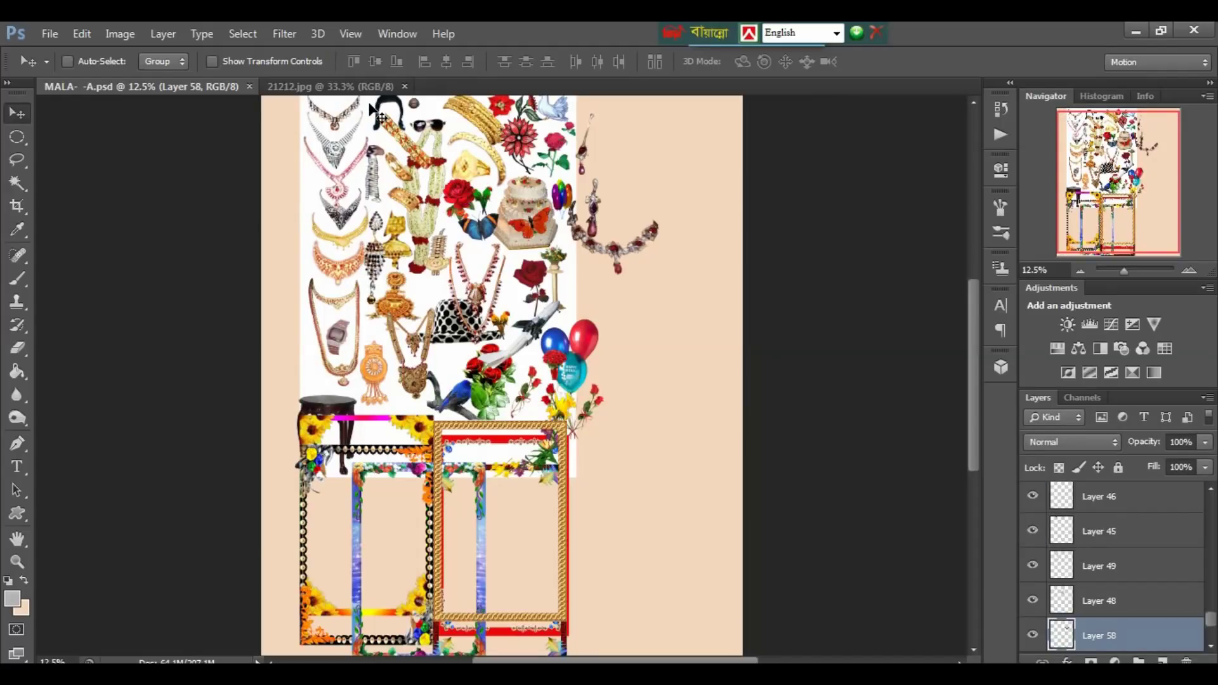
left_click(335, 86)
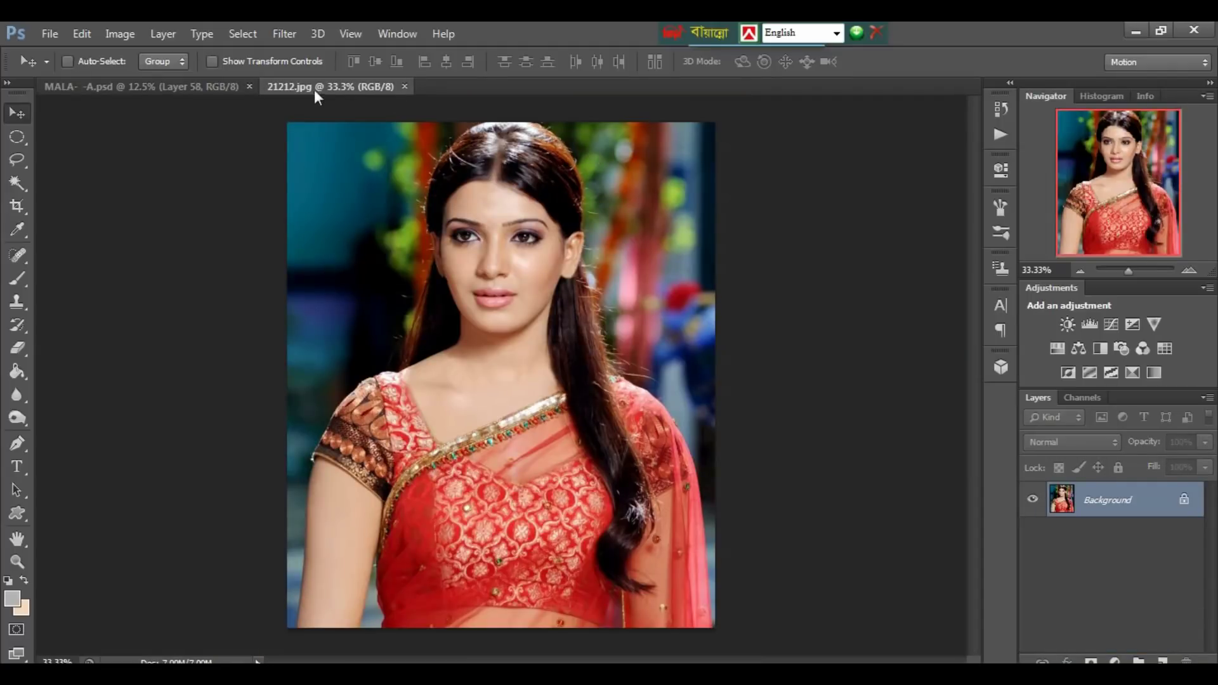
left_click(219, 89)
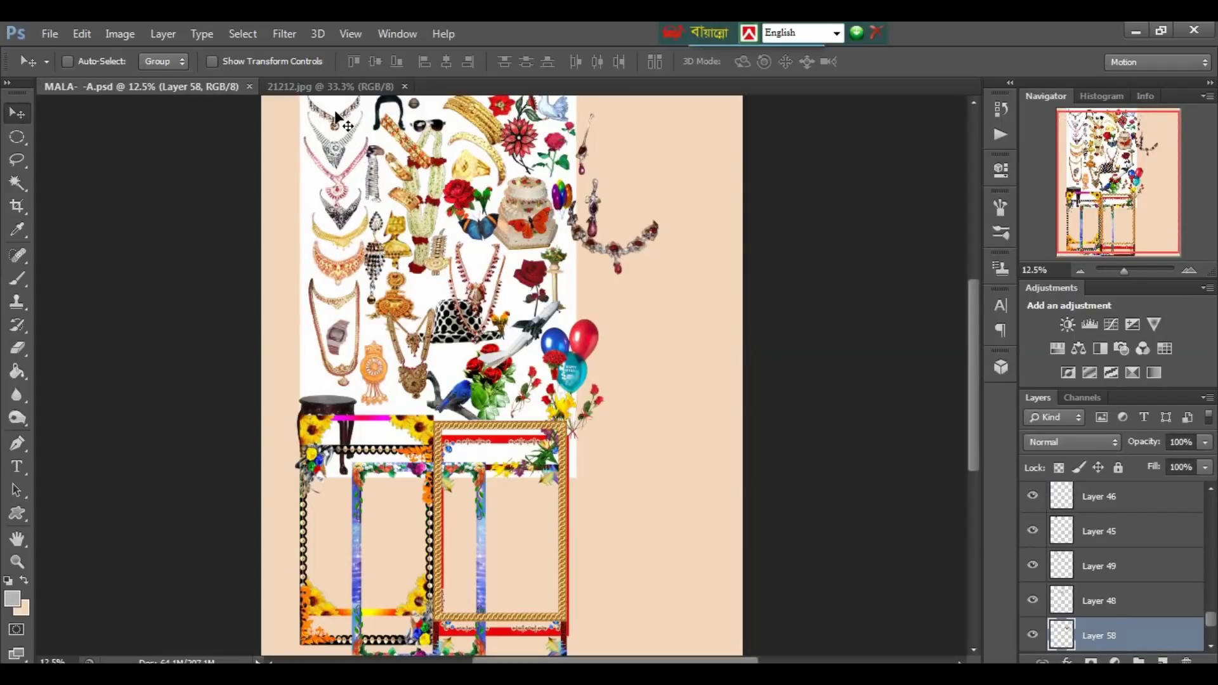
right_click(335, 129)
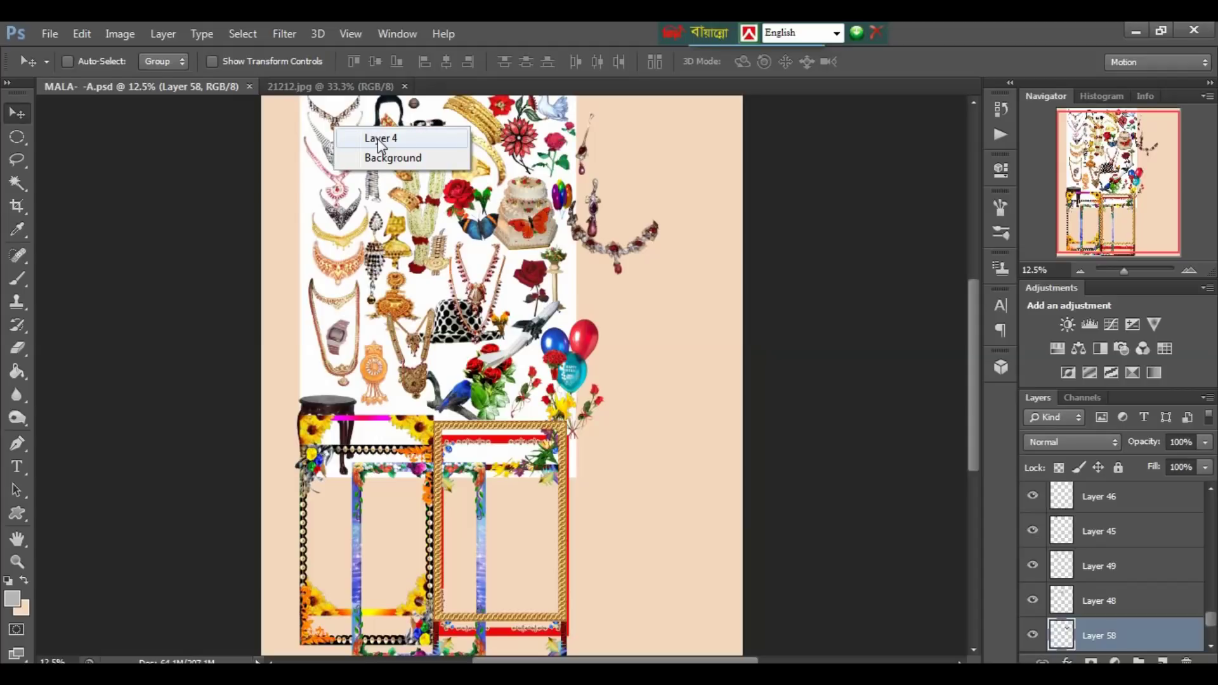
left_click(381, 138)
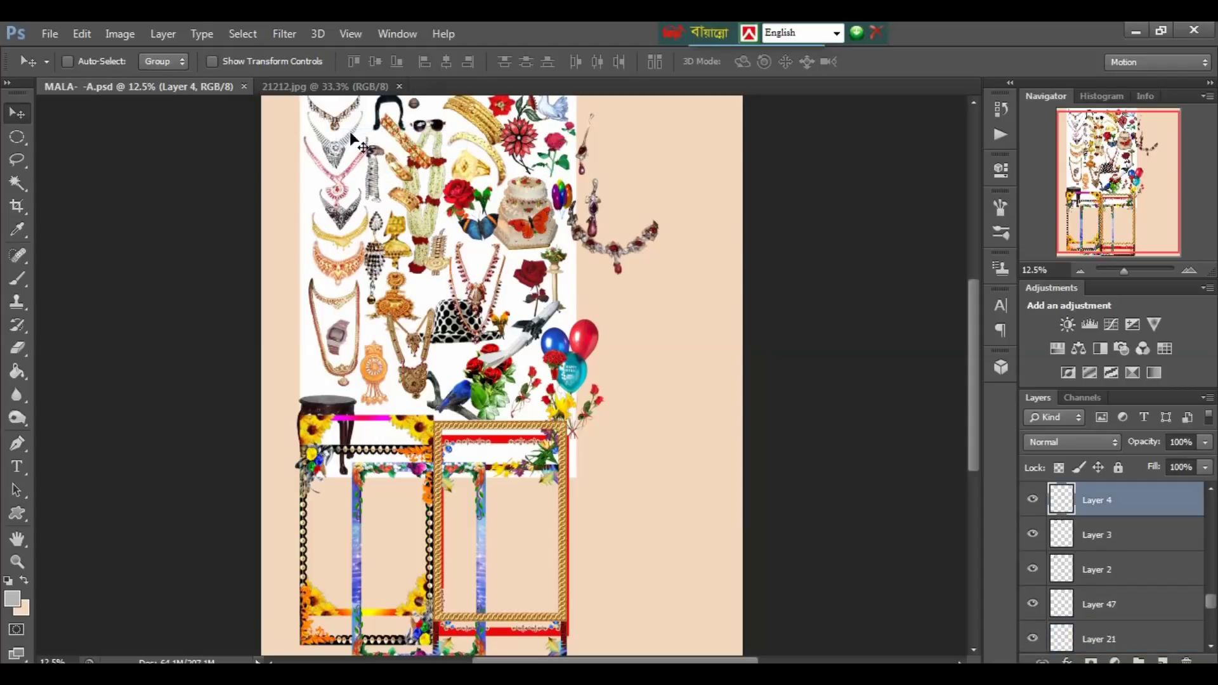
mouse_move(387, 177)
left_mouse_down()
mouse_move(501, 260)
mouse_move(354, 101)
left_mouse_up()
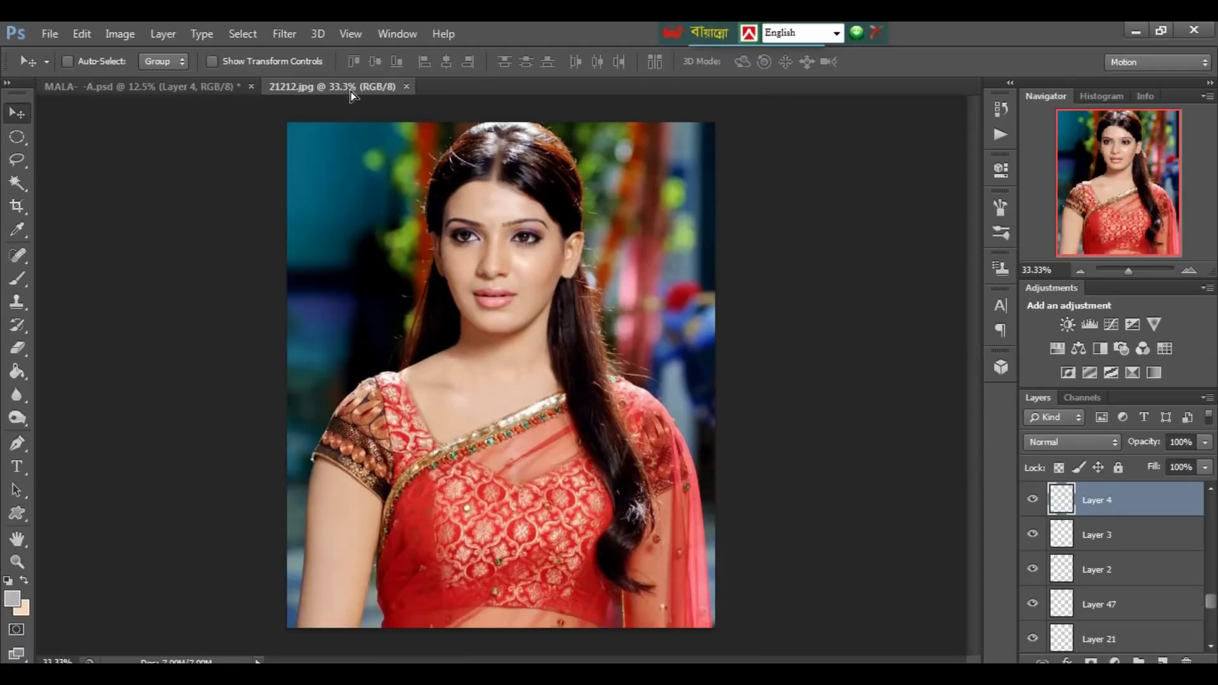
left_click_drag(354, 101, 406, 190)
left_click_drag(481, 325, 559, 468)
key("ctrl+plus")
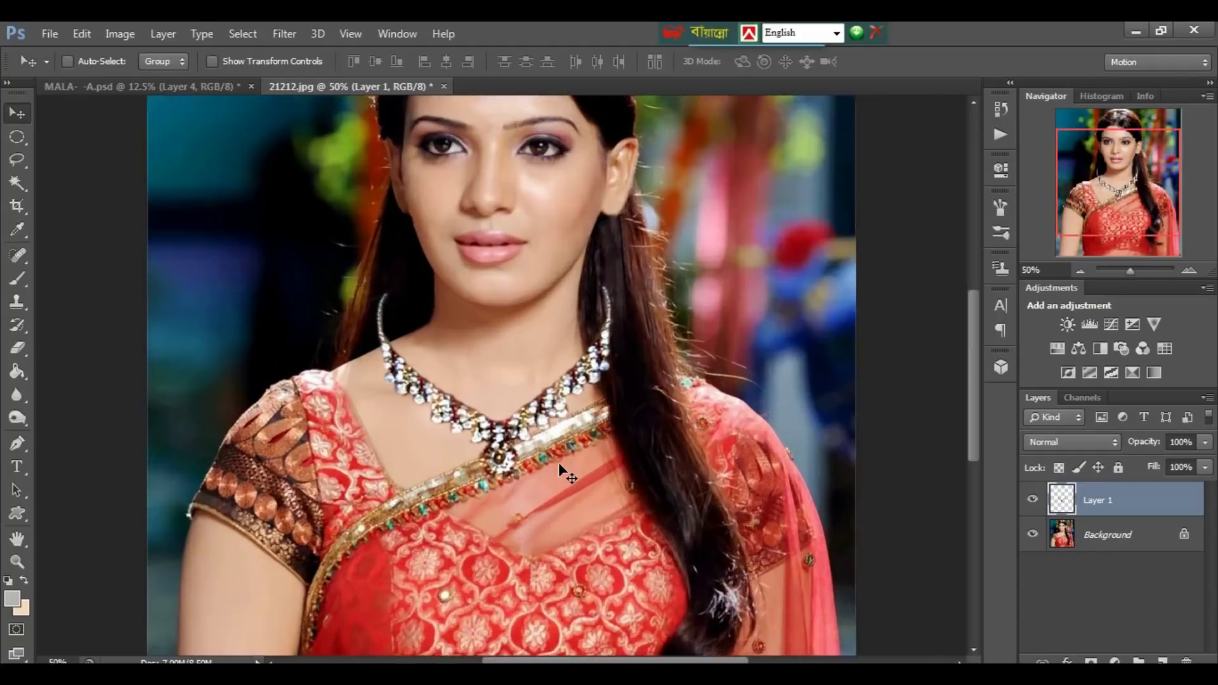
key("ctrl+plus")
left_click_drag(538, 458, 571, 409)
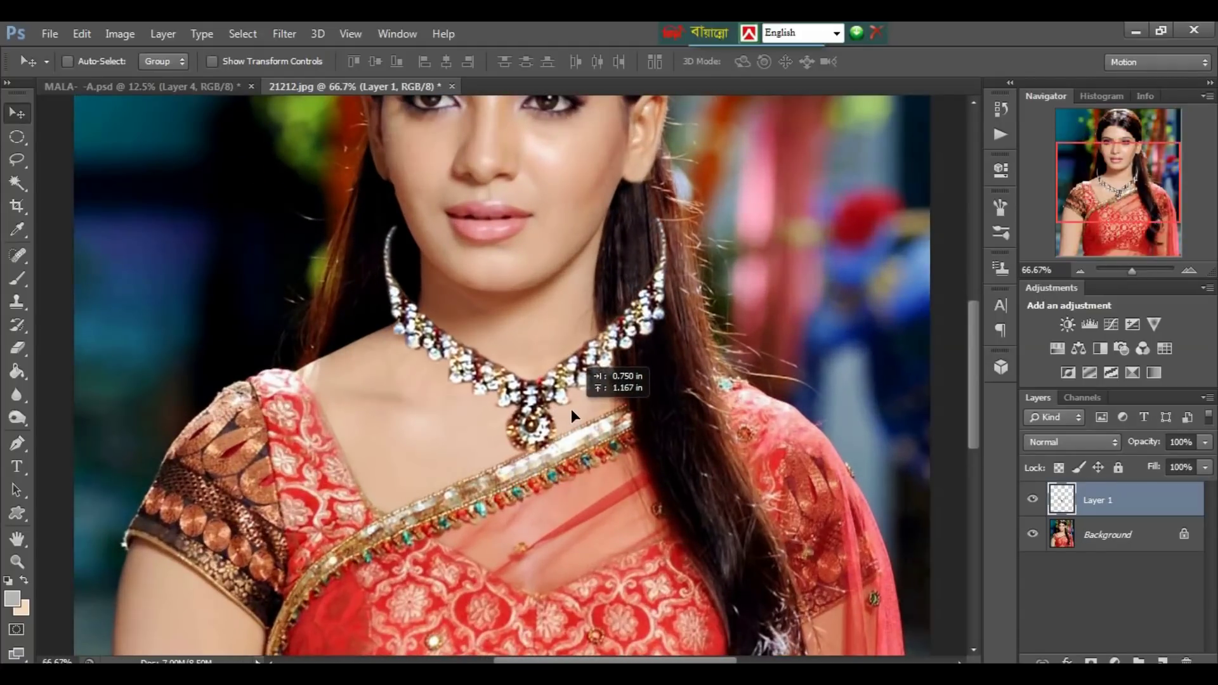
key("ctrl+minus")
key("ctrl+minus")
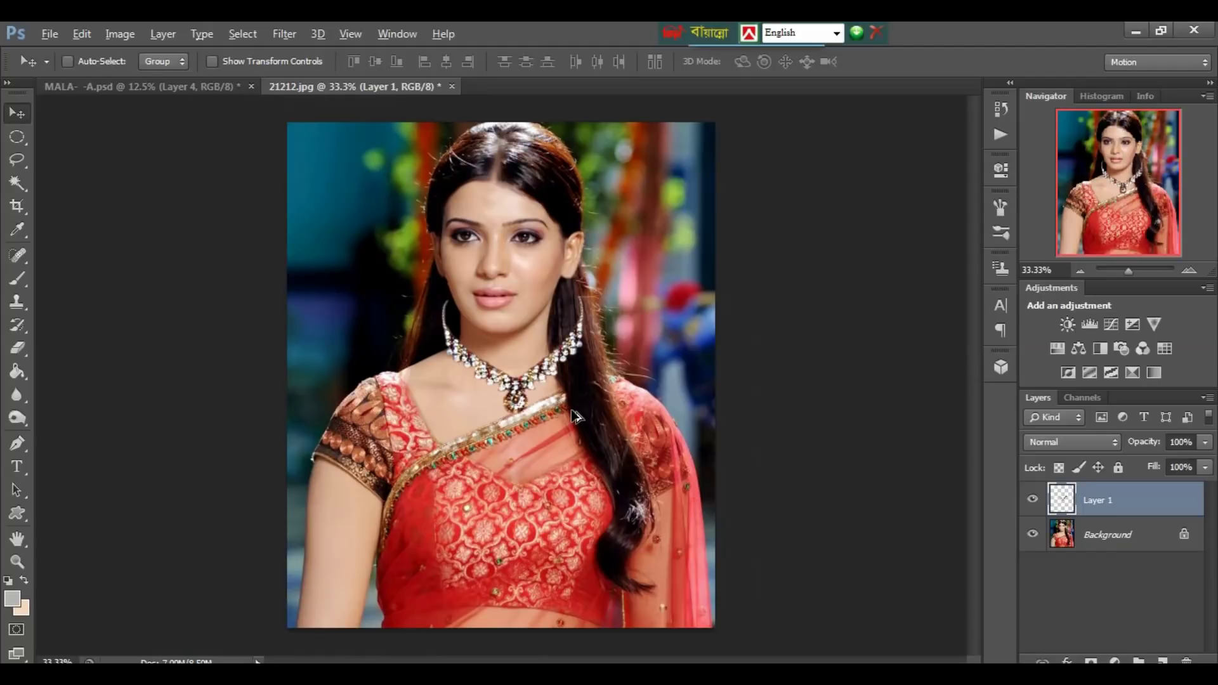
key("ctrl+e")
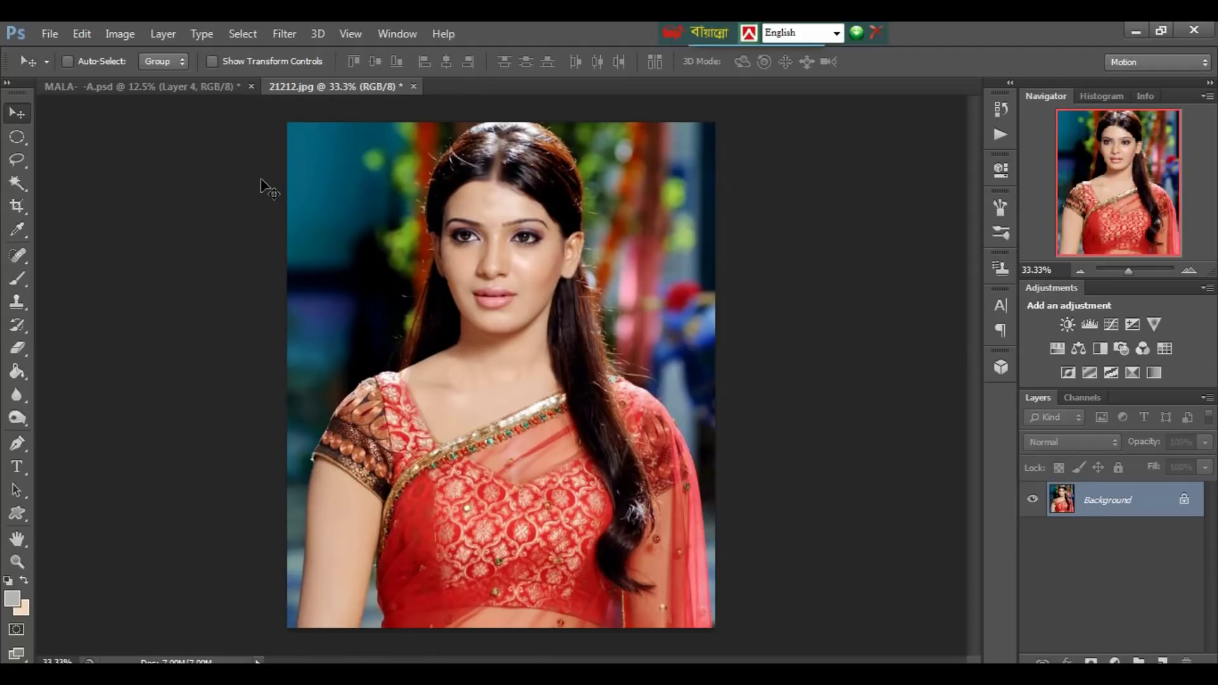
Copy the ruby necklace (Layer 58) onto the portrait and scale it around her neck.
left_click(222, 85)
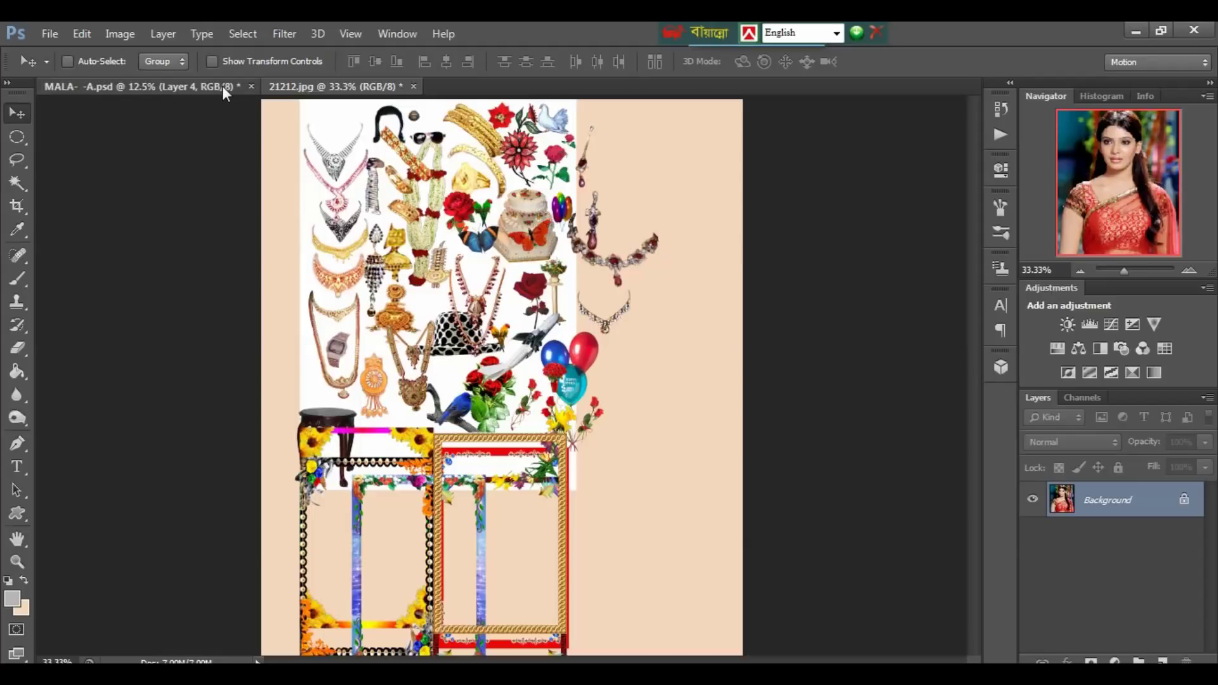
right_click(621, 262)
left_click(663, 272)
mouse_move(618, 263)
left_mouse_down()
mouse_move(628, 283)
mouse_move(362, 54)
left_mouse_up()
right_click(626, 285)
left_click(692, 293)
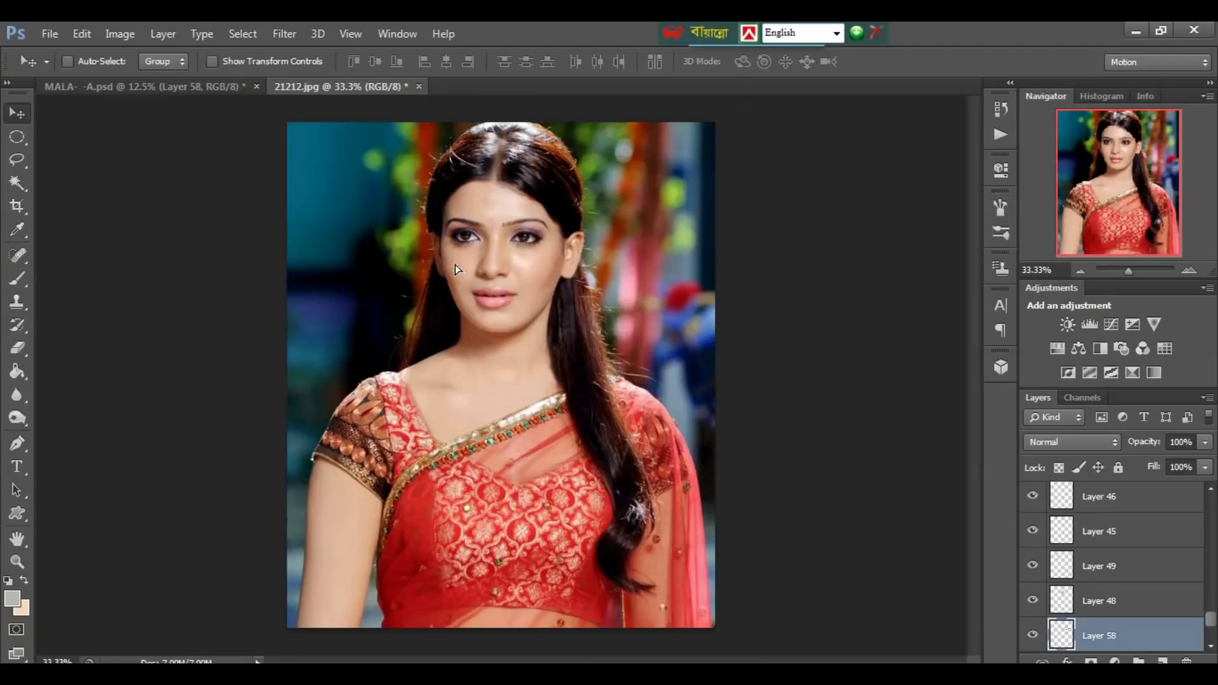
mouse_move(361, 54)
left_mouse_down()
mouse_move(455, 265)
mouse_move(574, 388)
mouse_move(589, 422)
left_mouse_up()
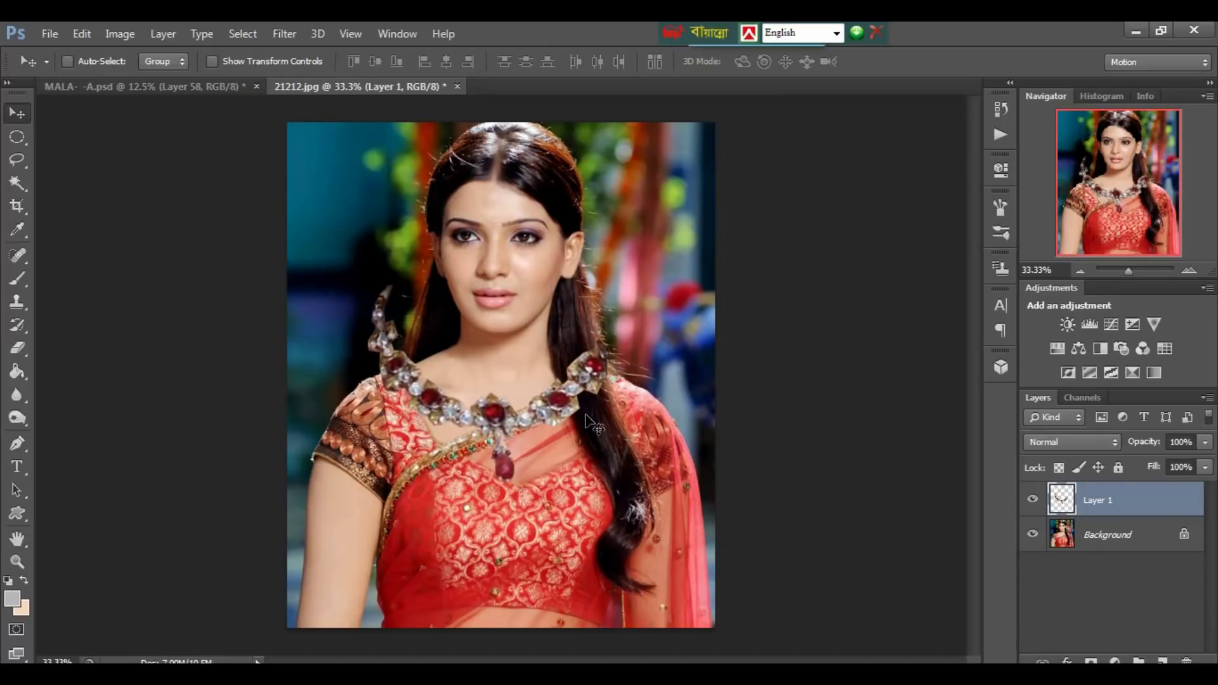
key("ctrl+t")
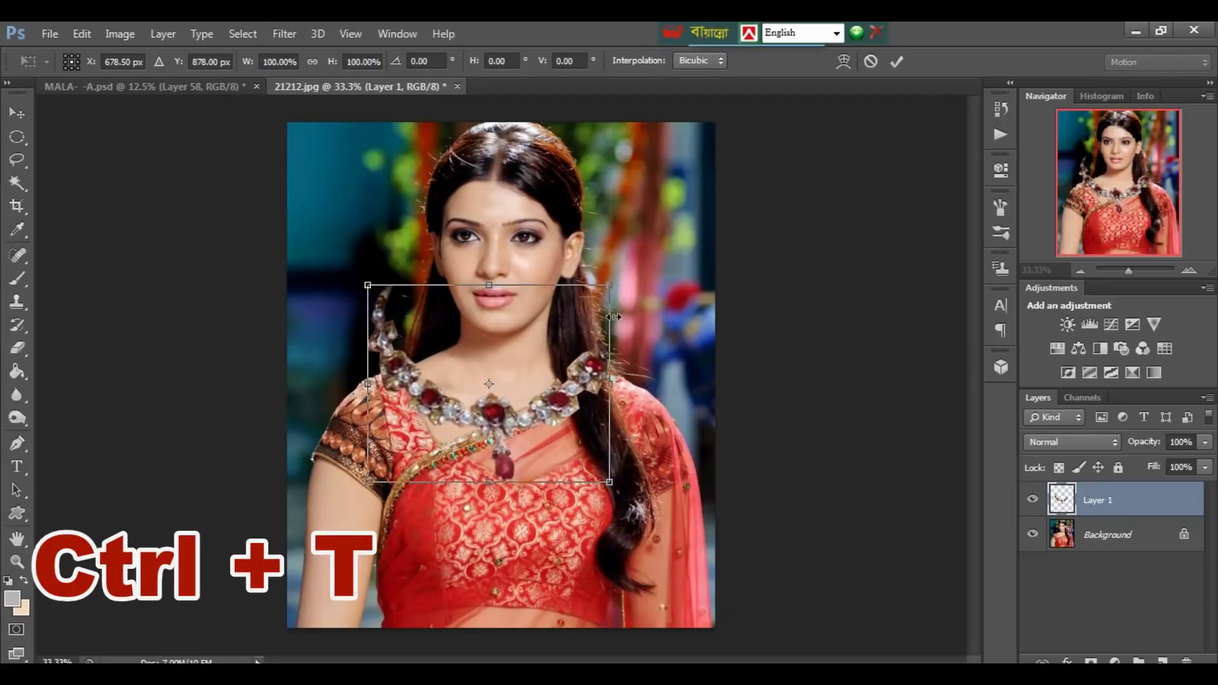
mouse_move(609, 286)
left_mouse_down()
mouse_move(572, 336)
mouse_move(513, 370)
left_mouse_up()
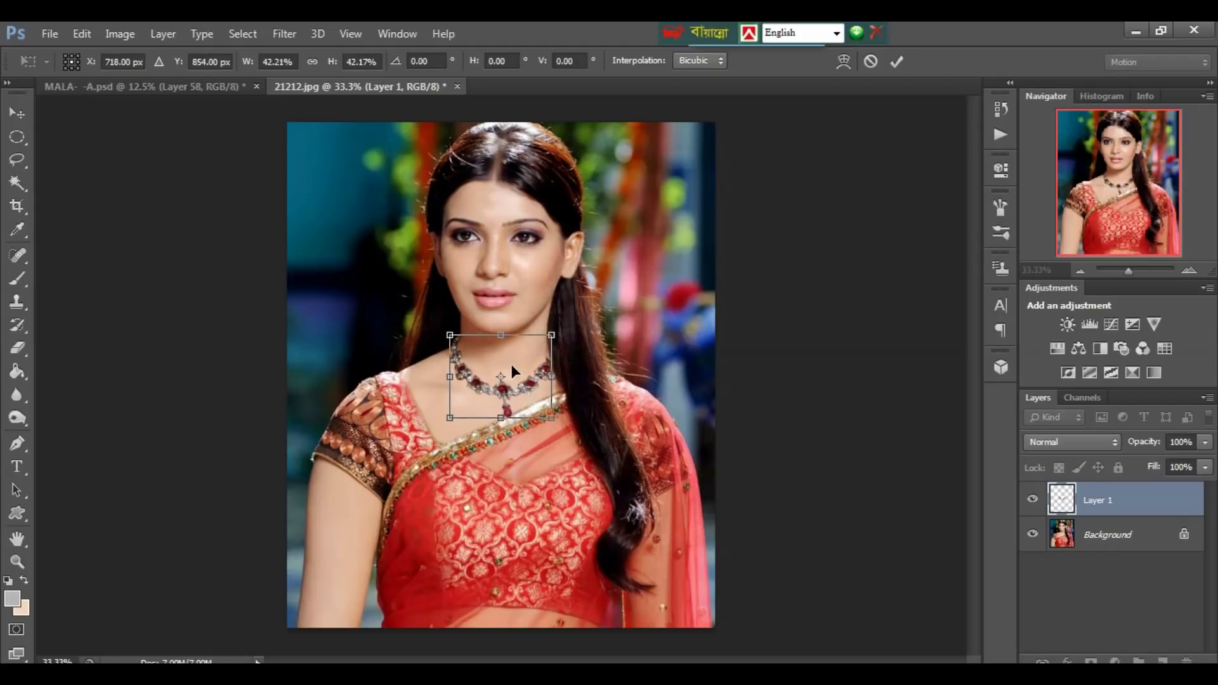
key("Return")
Enlarge the necklace to about 104%, lowering its top edge and stretching the pendant end slightly.
key("ctrl+plus")
key("ctrl+plus")
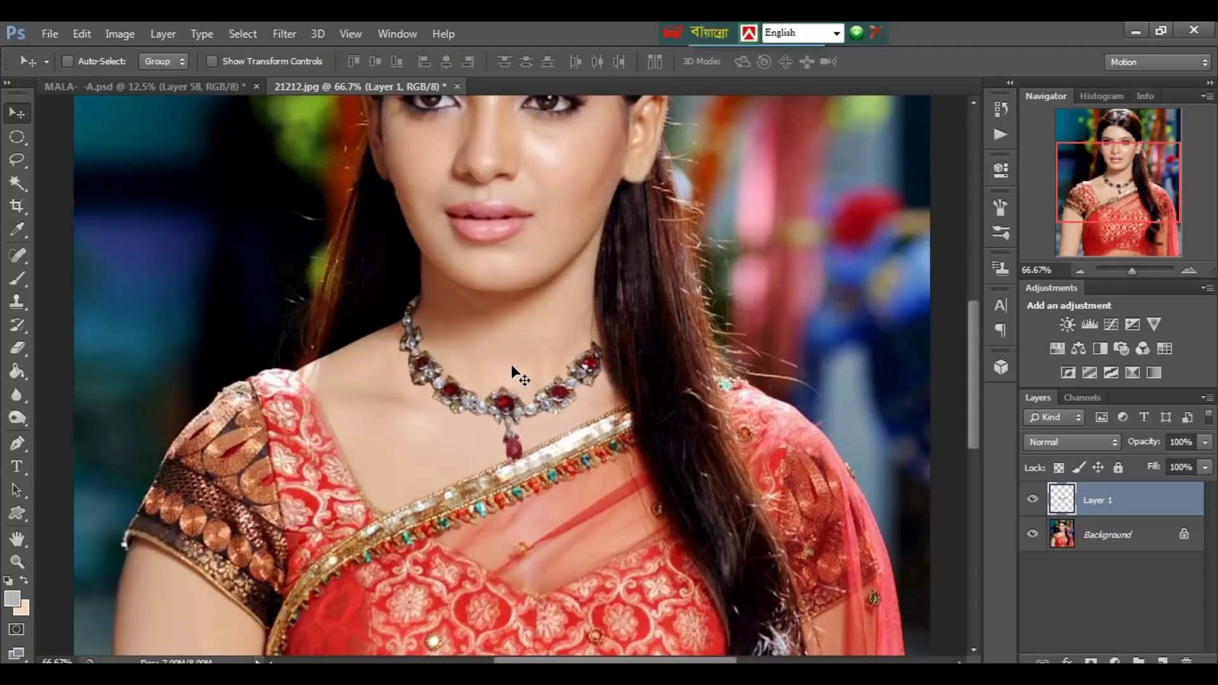
key("ctrl+t")
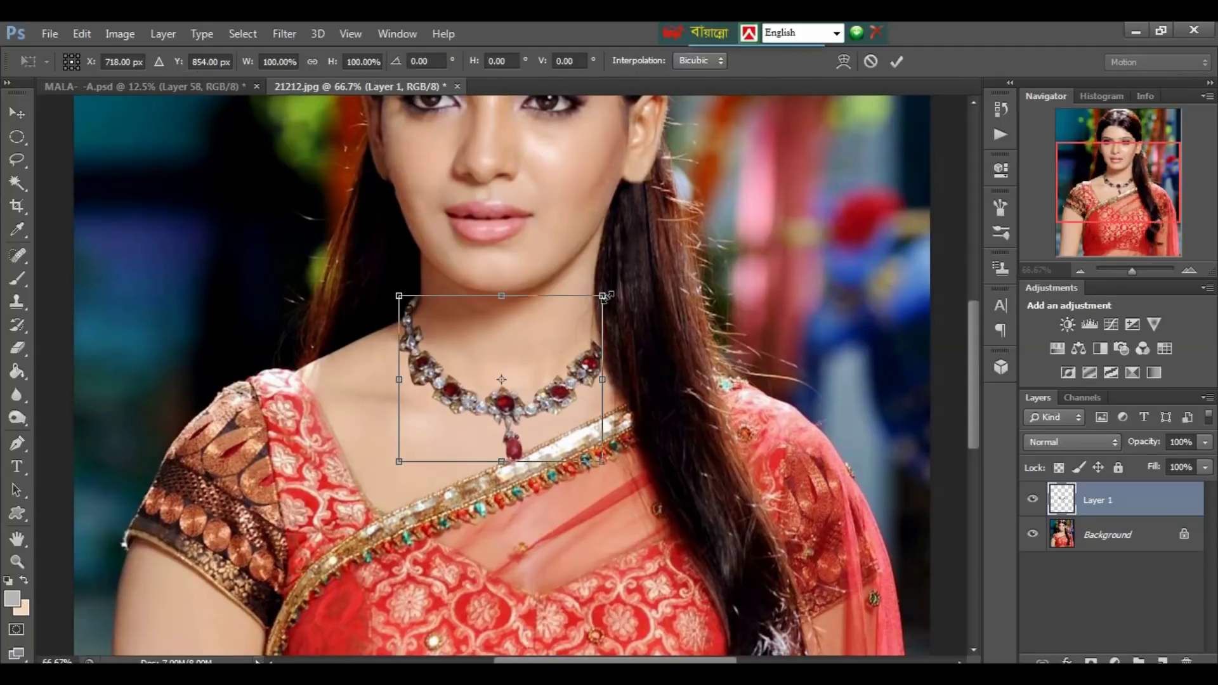
left_click_drag(603, 293, 613, 290)
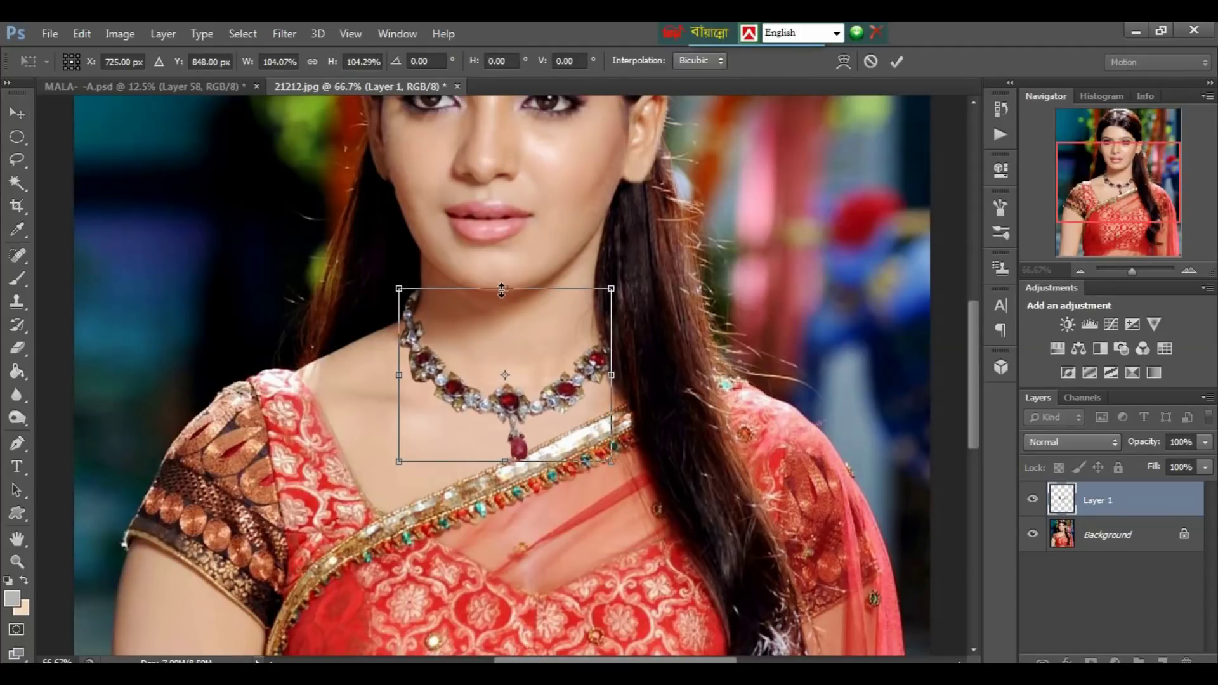
left_click_drag(504, 289, 501, 298)
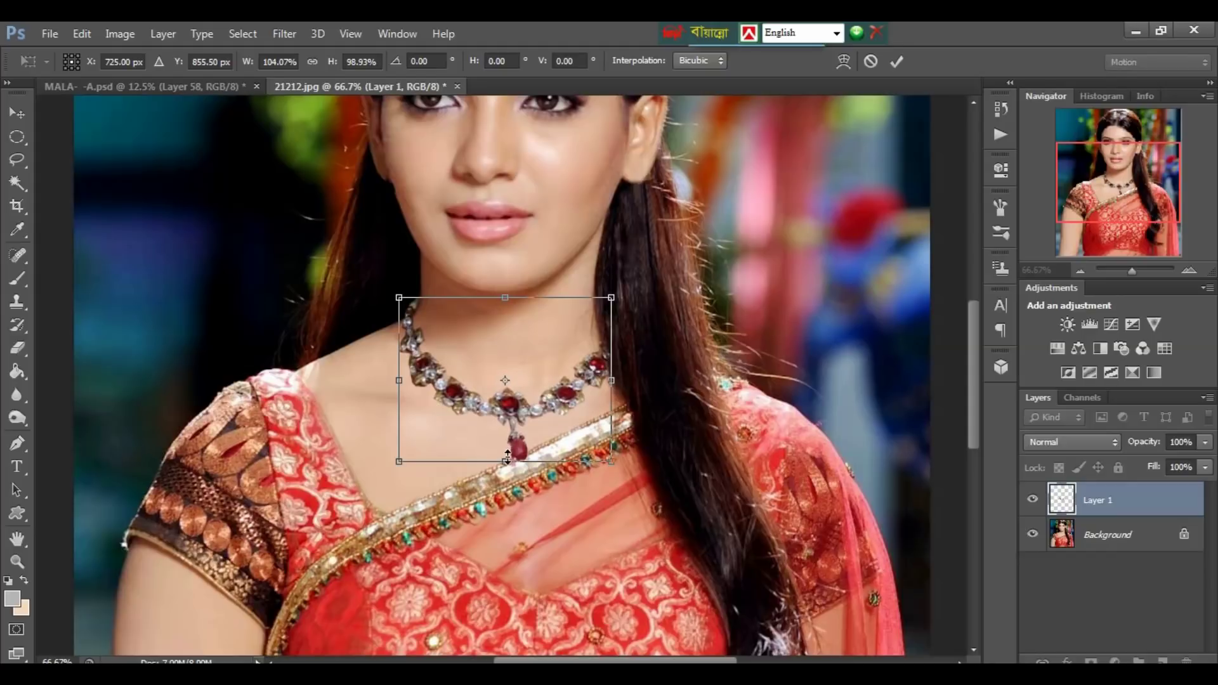
left_click_drag(506, 461, 507, 469)
key("Return")
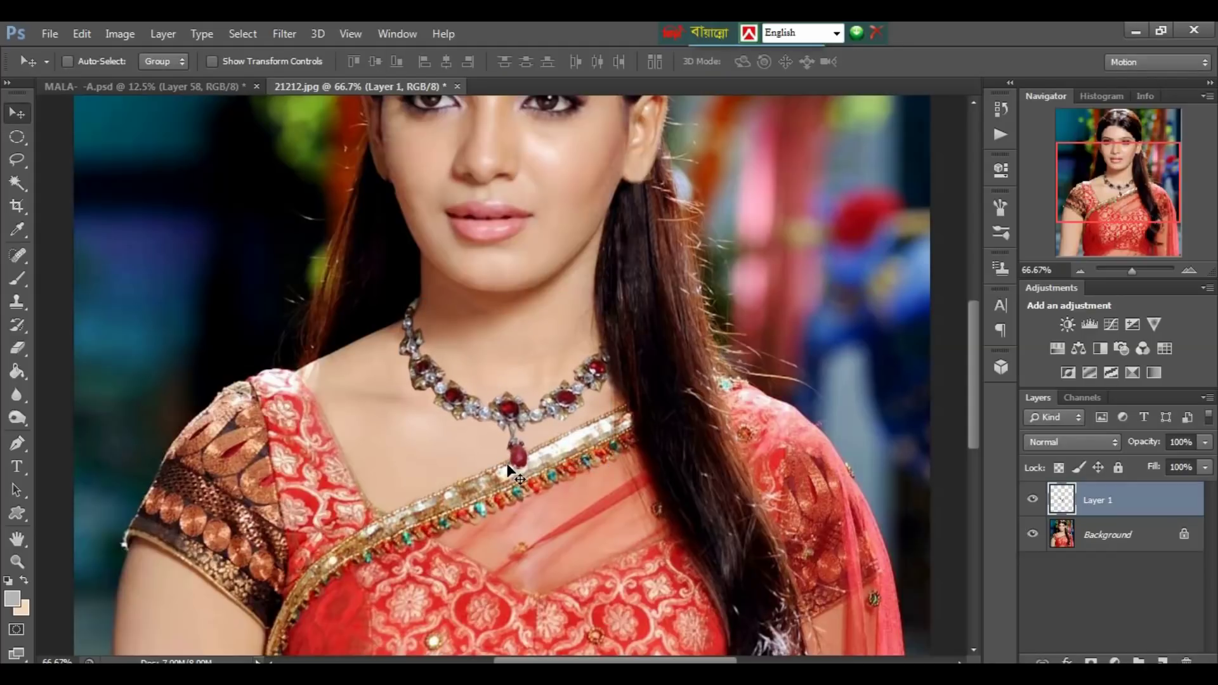
key("ctrl+minus")
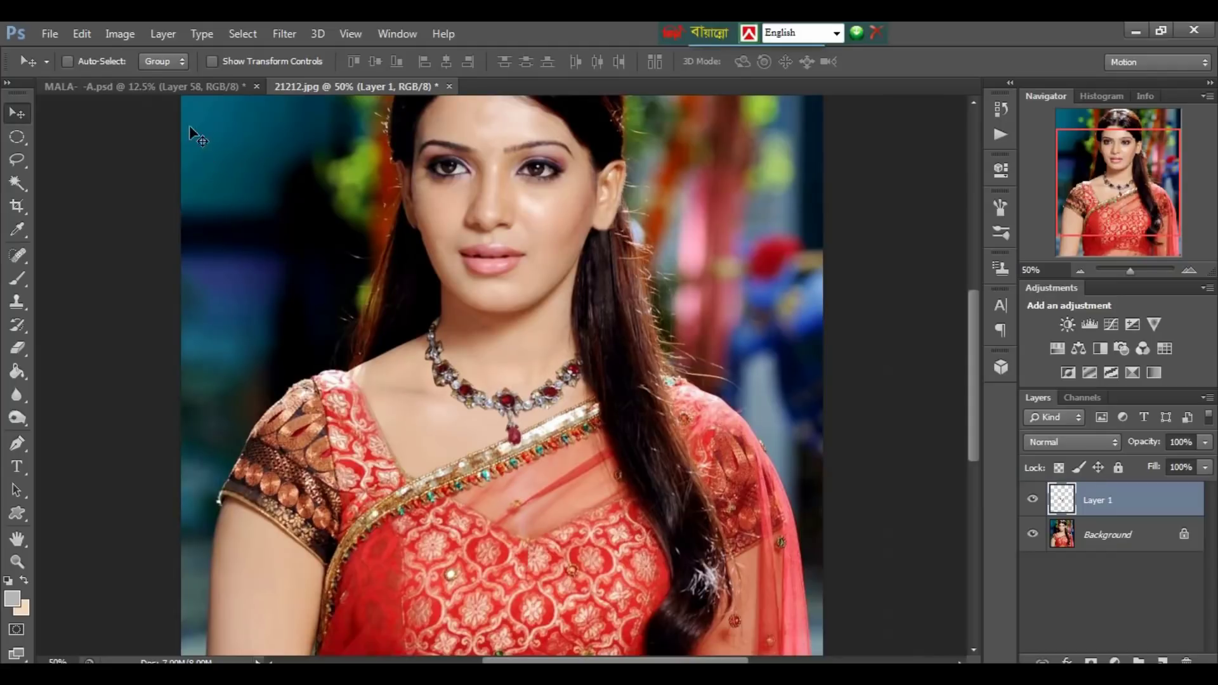
Copy the small ruby pendant's layer from the collage onto the portrait.
left_click(171, 84)
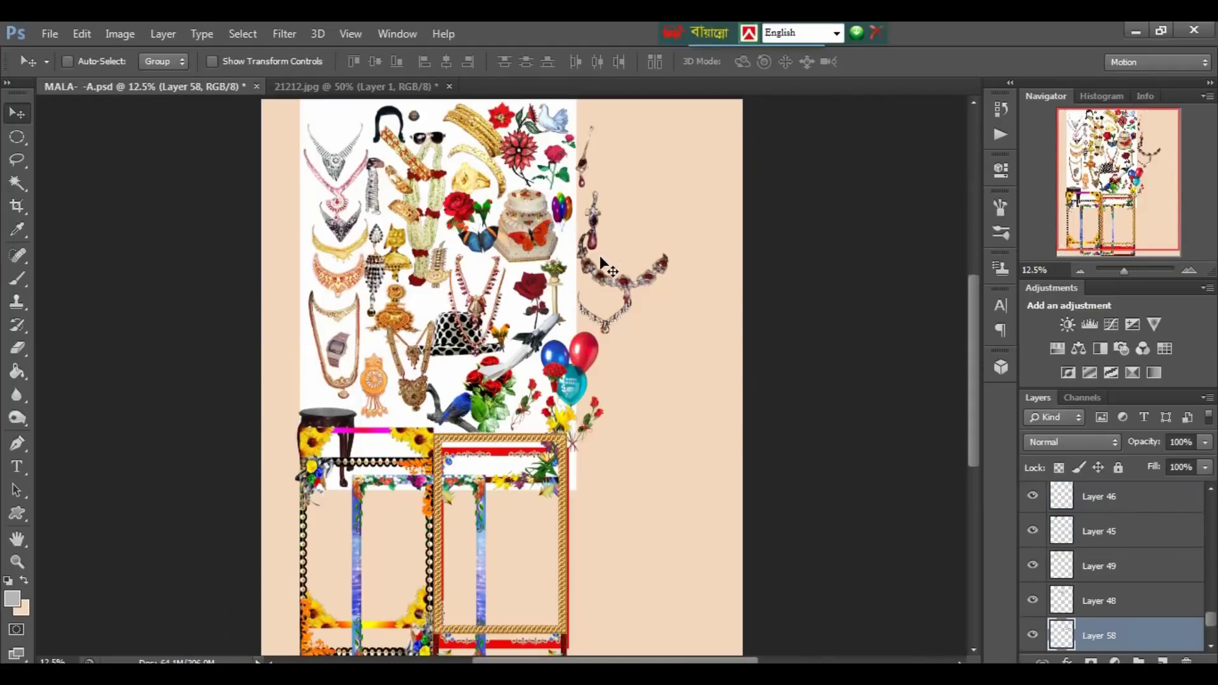
right_click(593, 218)
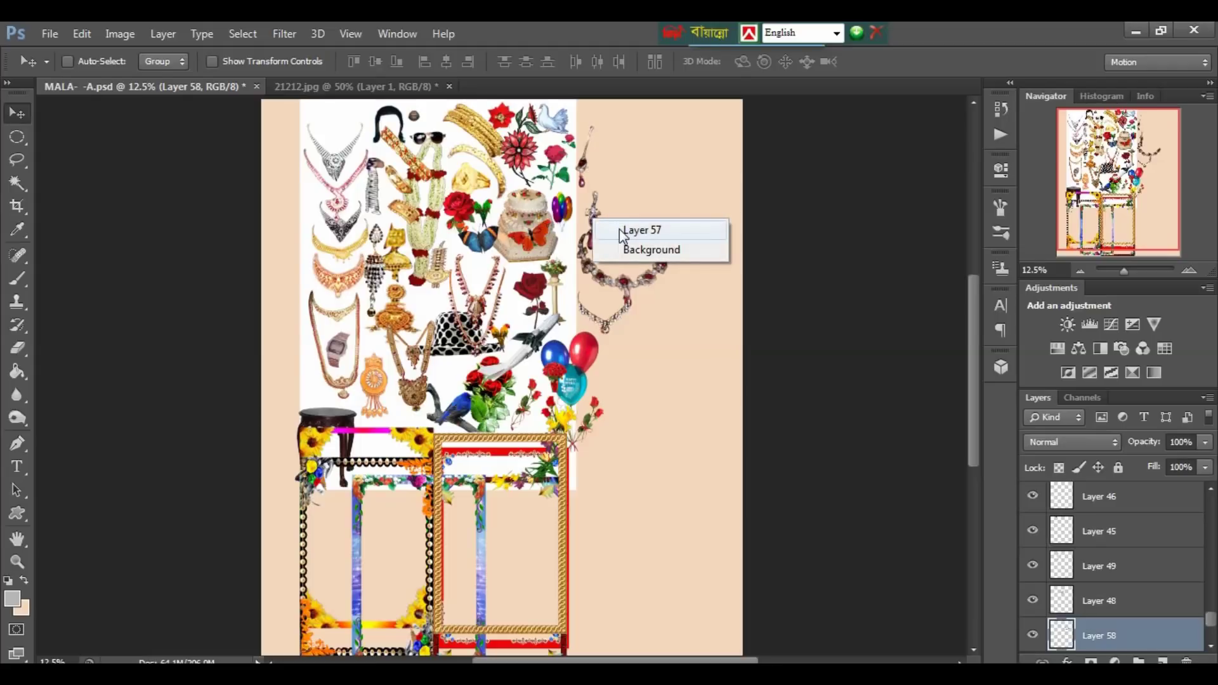
left_click(619, 234)
mouse_move(609, 216)
left_mouse_down()
mouse_move(494, 221)
mouse_move(507, 282)
mouse_move(596, 317)
left_mouse_up()
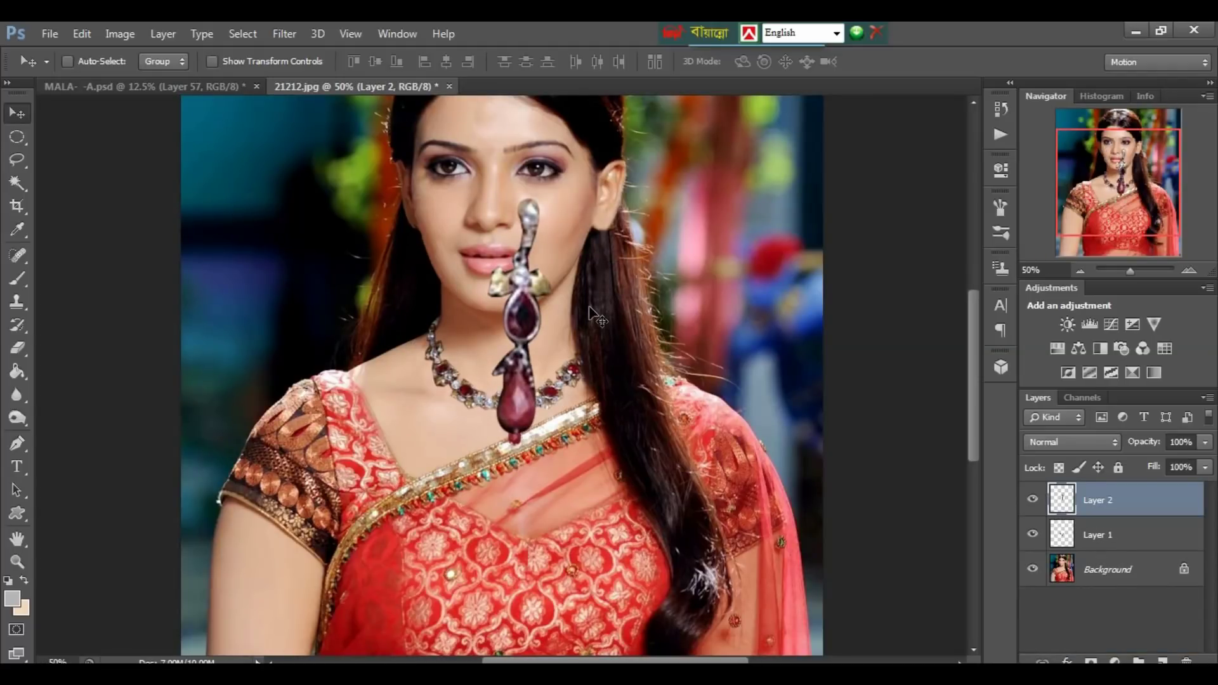
Shrink the pendant and hang it from the right-hand ear as an earring.
key("ctrl+t")
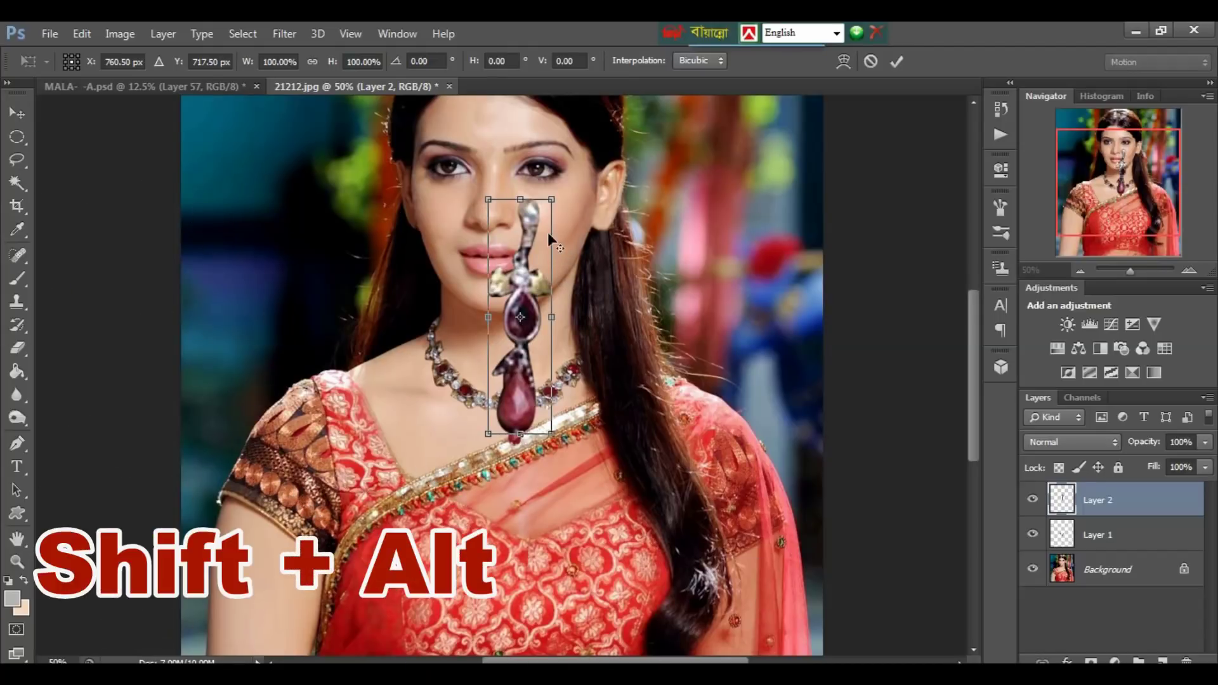
left_click_drag(557, 201, 538, 280)
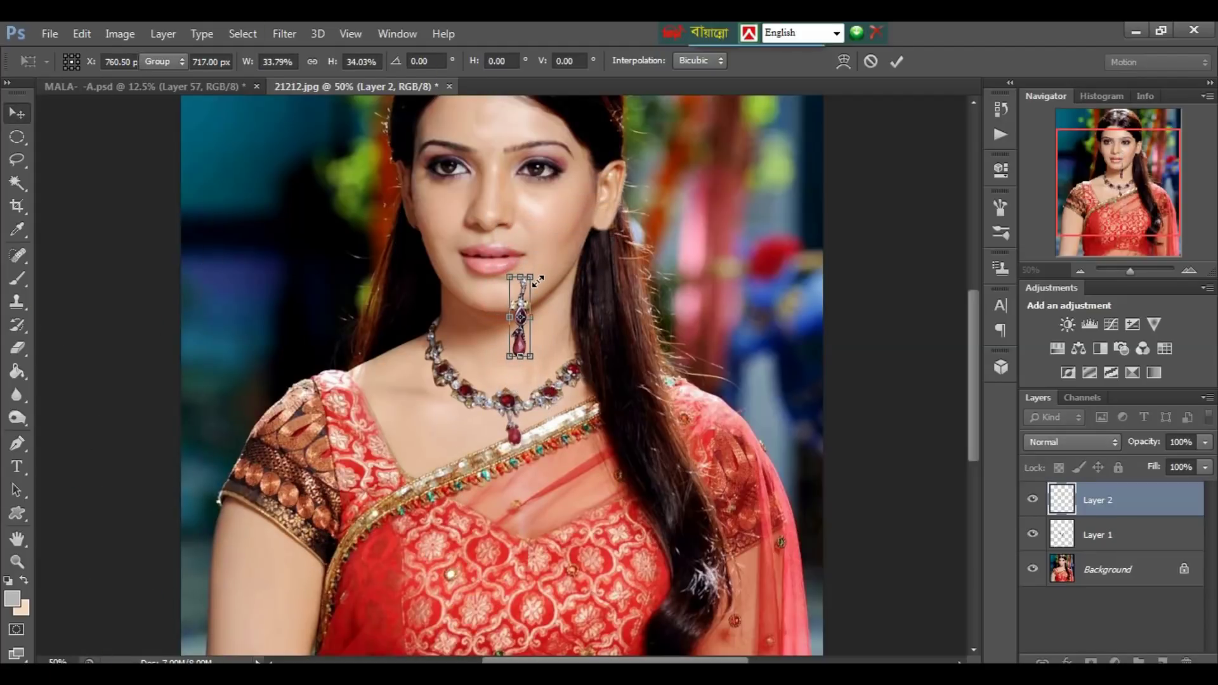
key("Return")
left_click_drag(527, 307, 606, 245)
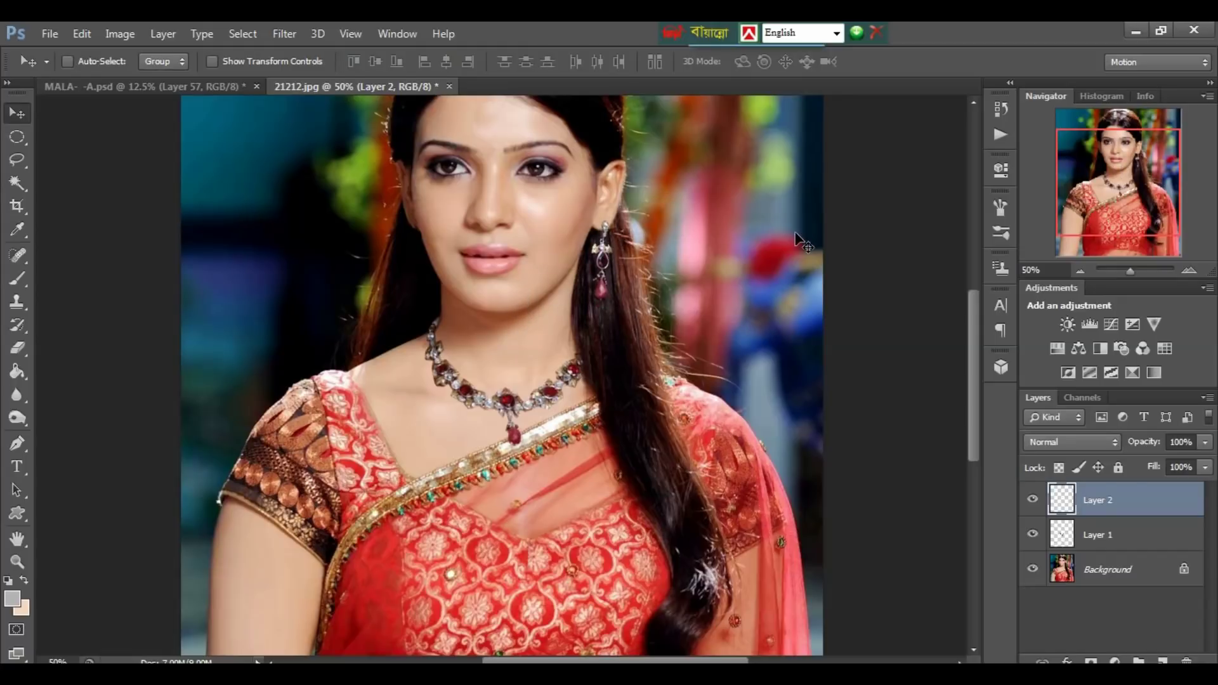
key("ctrl+plus")
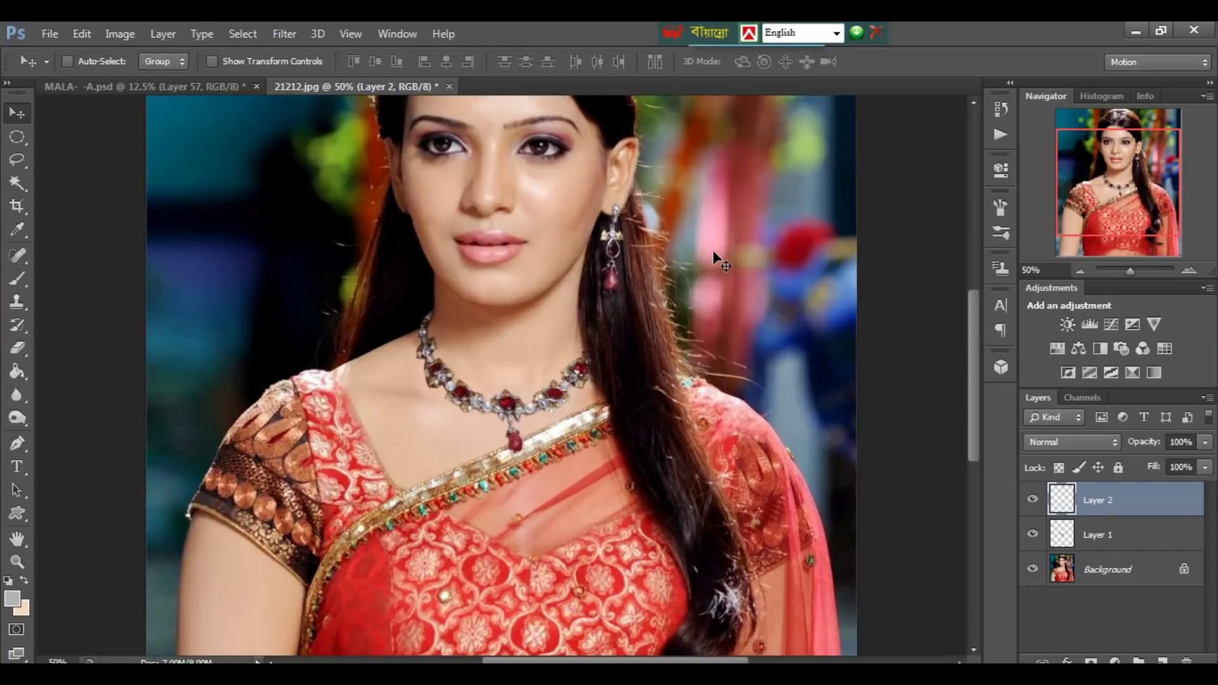
Duplicate the ruby earring as Layer 2 copy onto her other ear, flipped horizontally.
left_click_drag(659, 260, 673, 314)
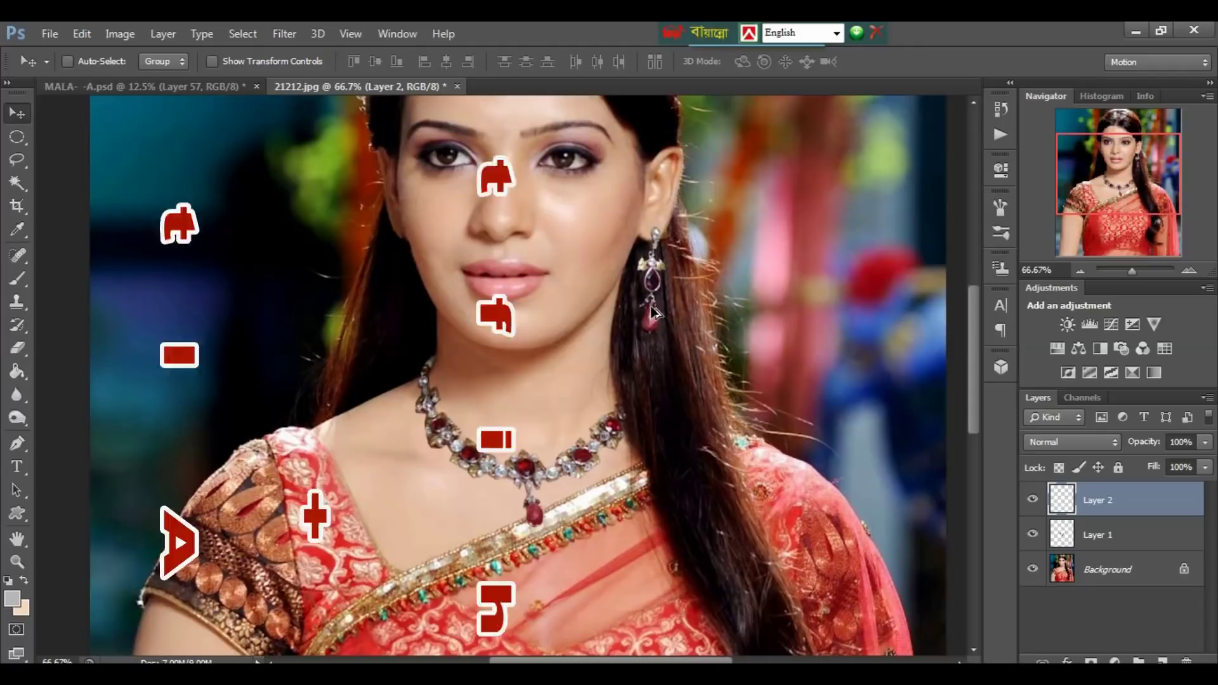
left_click_drag(653, 311, 583, 325)
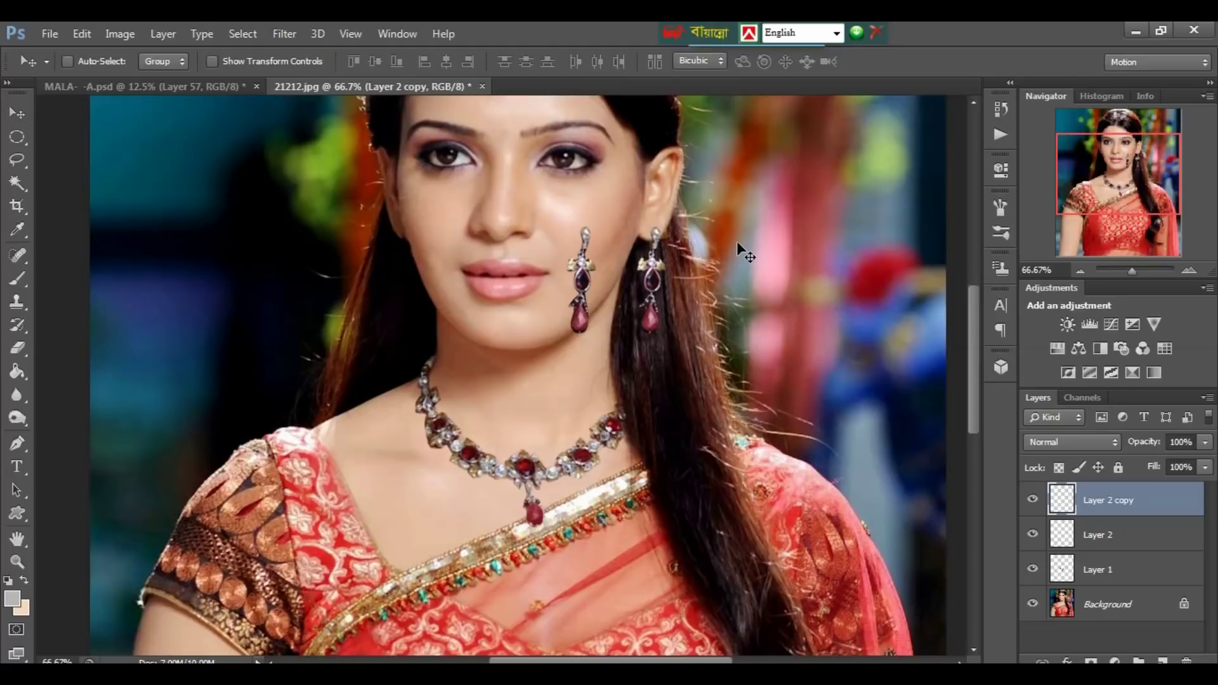
key("ctrl+t")
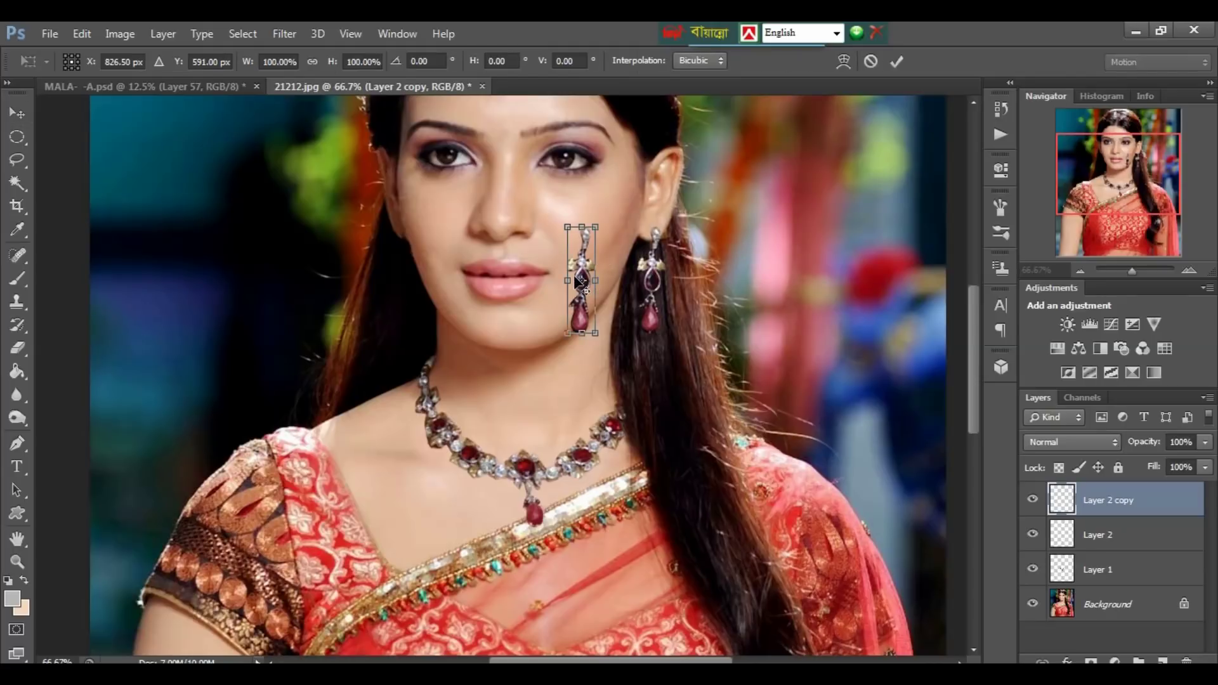
key("ctrl+plus")
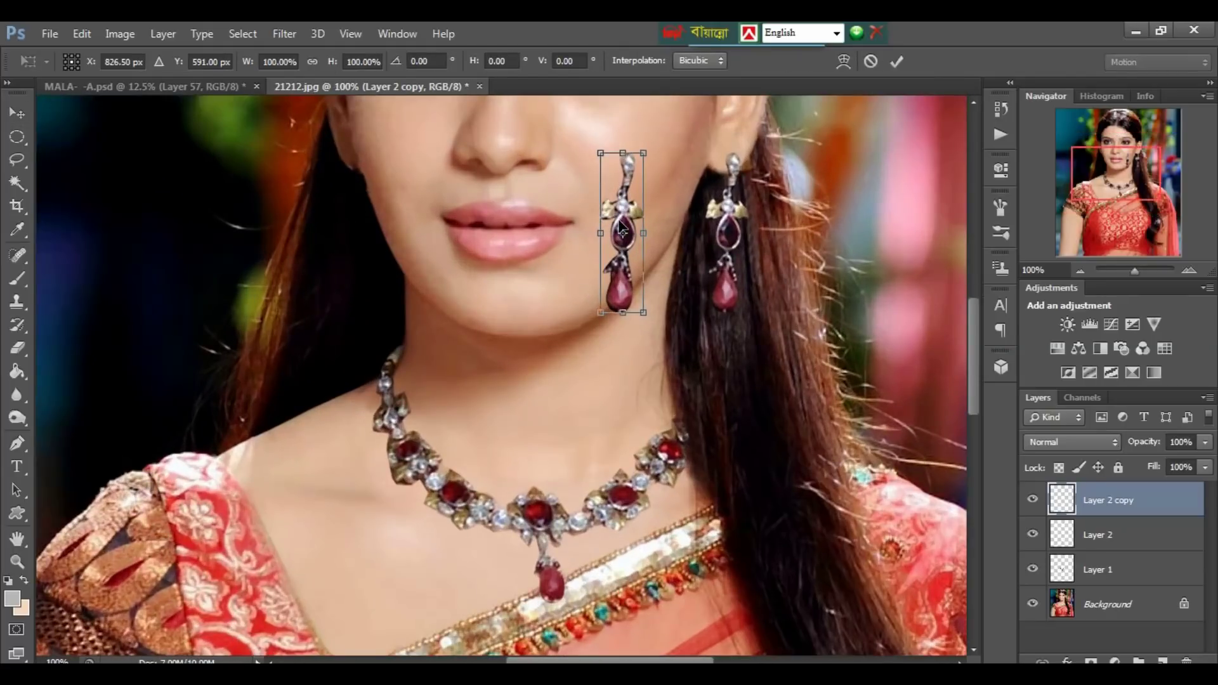
mouse_move(600, 228)
left_mouse_down()
mouse_move(687, 235)
mouse_move(364, 234)
left_mouse_up()
key("Return")
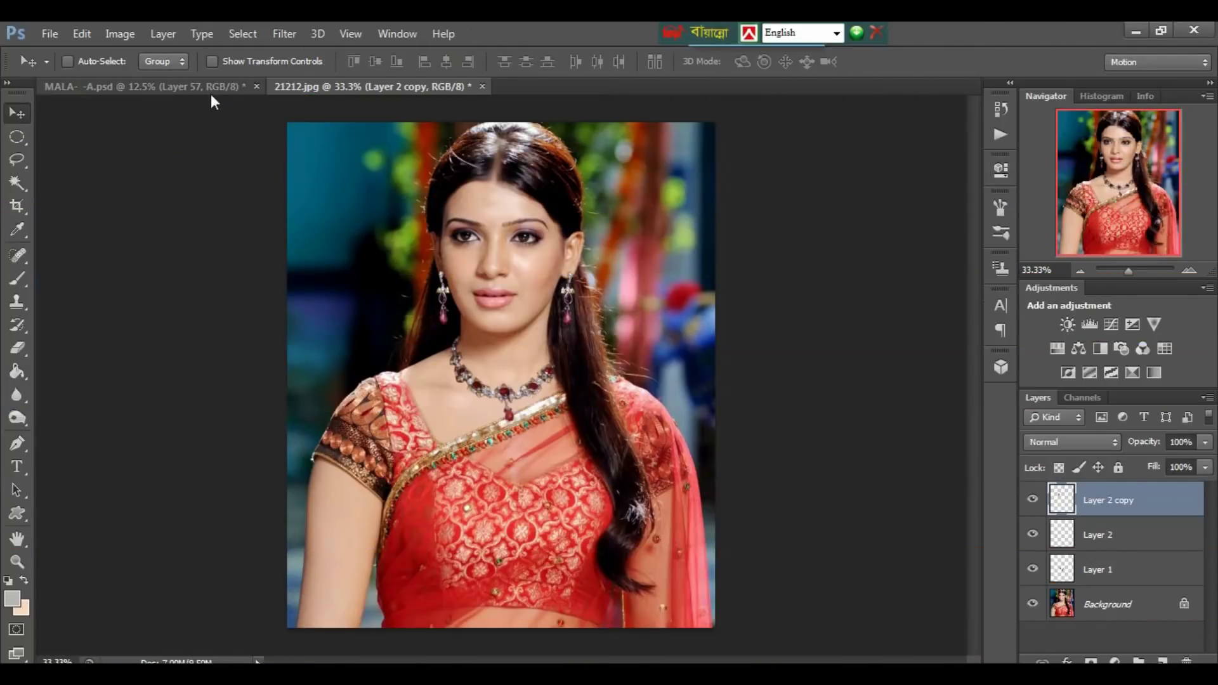
Bring the Layer 56 pendant from MALA-A.psd onto the portrait's face.
left_click(211, 89)
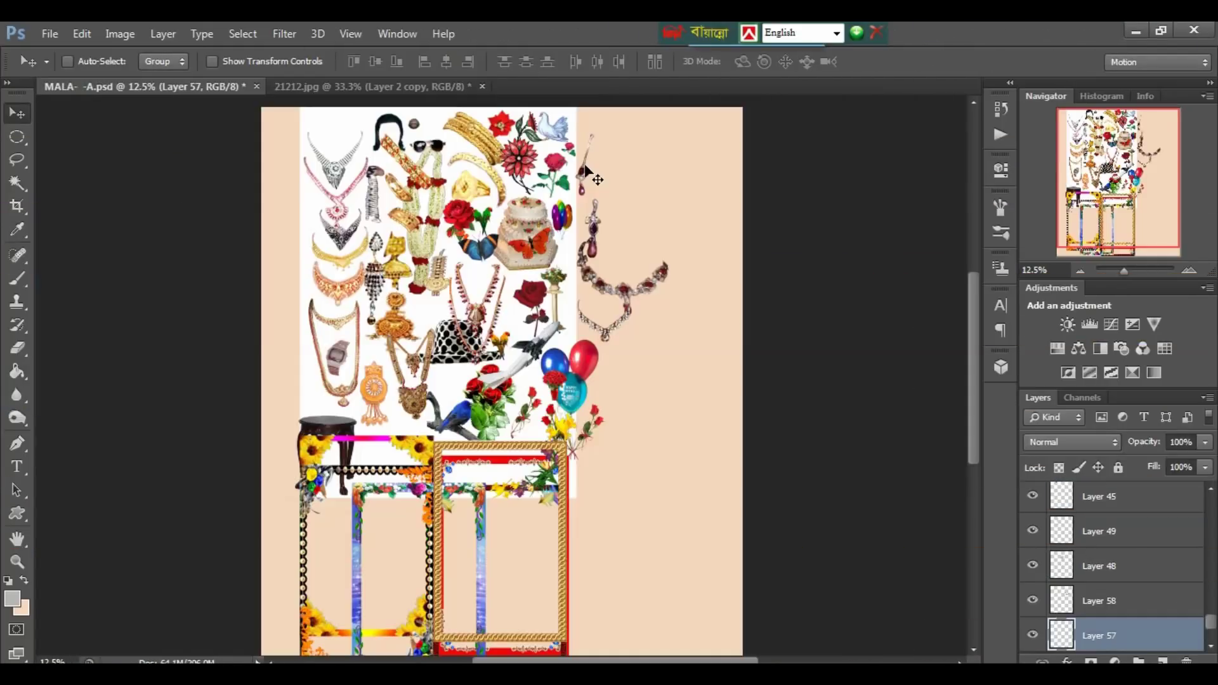
right_click(583, 169)
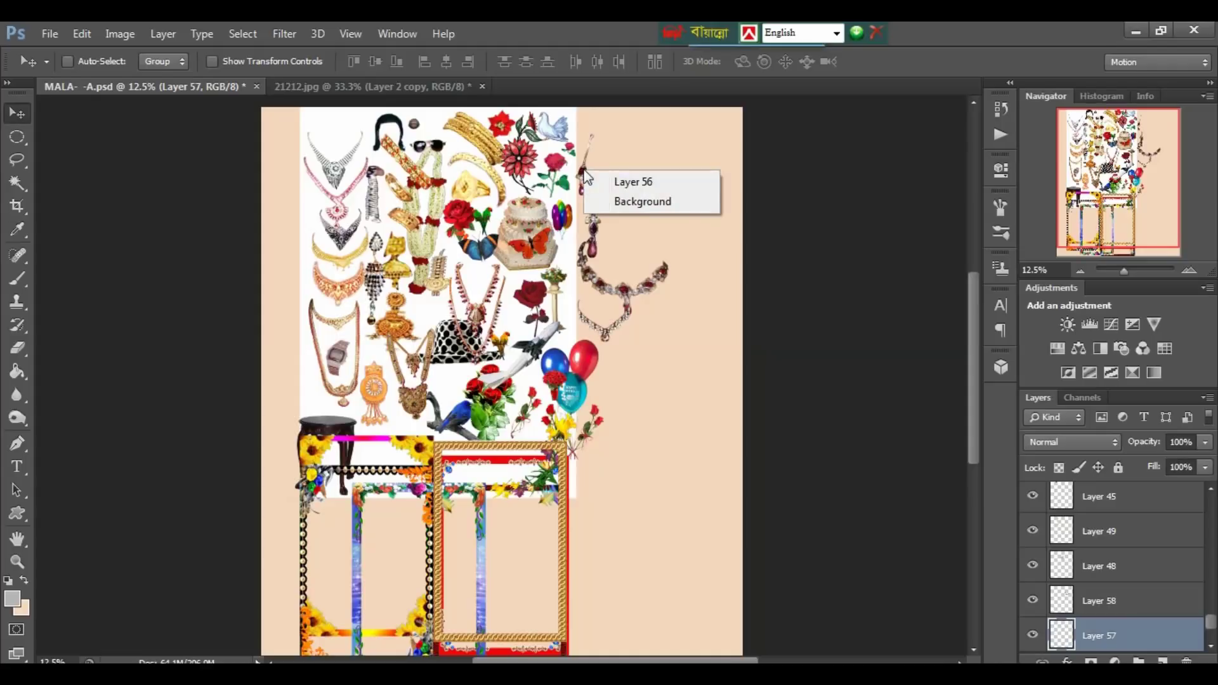
left_click(635, 182)
mouse_move(634, 183)
left_mouse_down()
mouse_move(447, 90)
mouse_move(498, 184)
left_mouse_up()
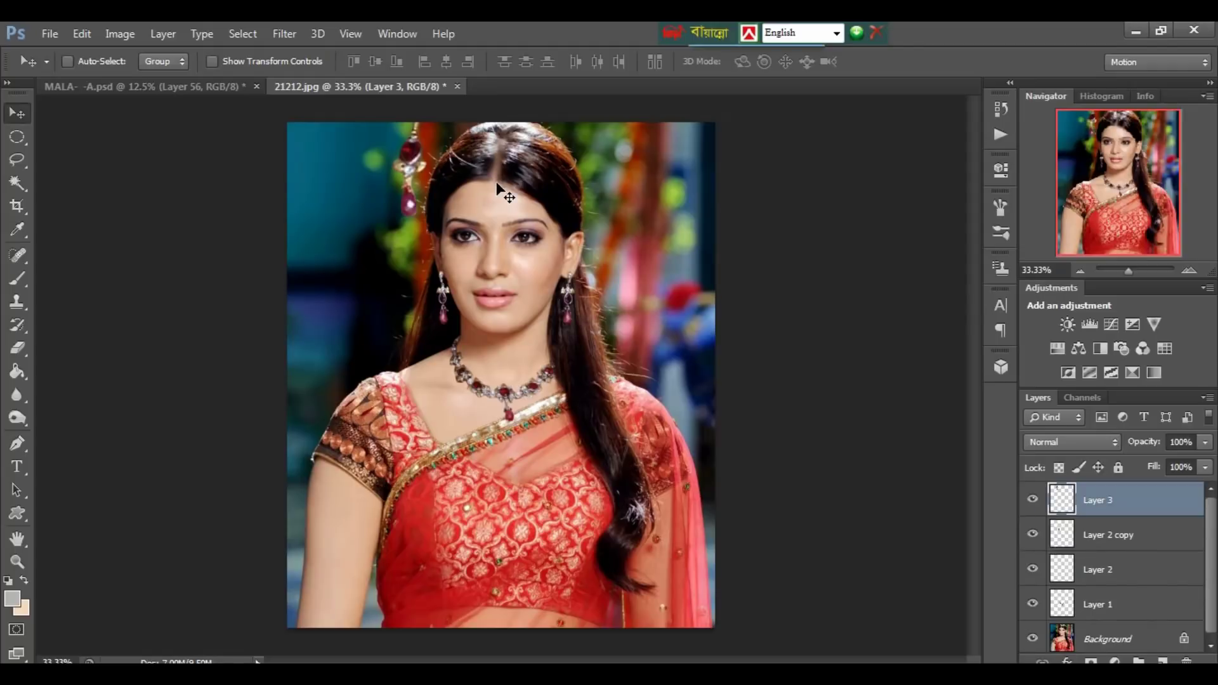
left_click_drag(529, 290, 535, 273)
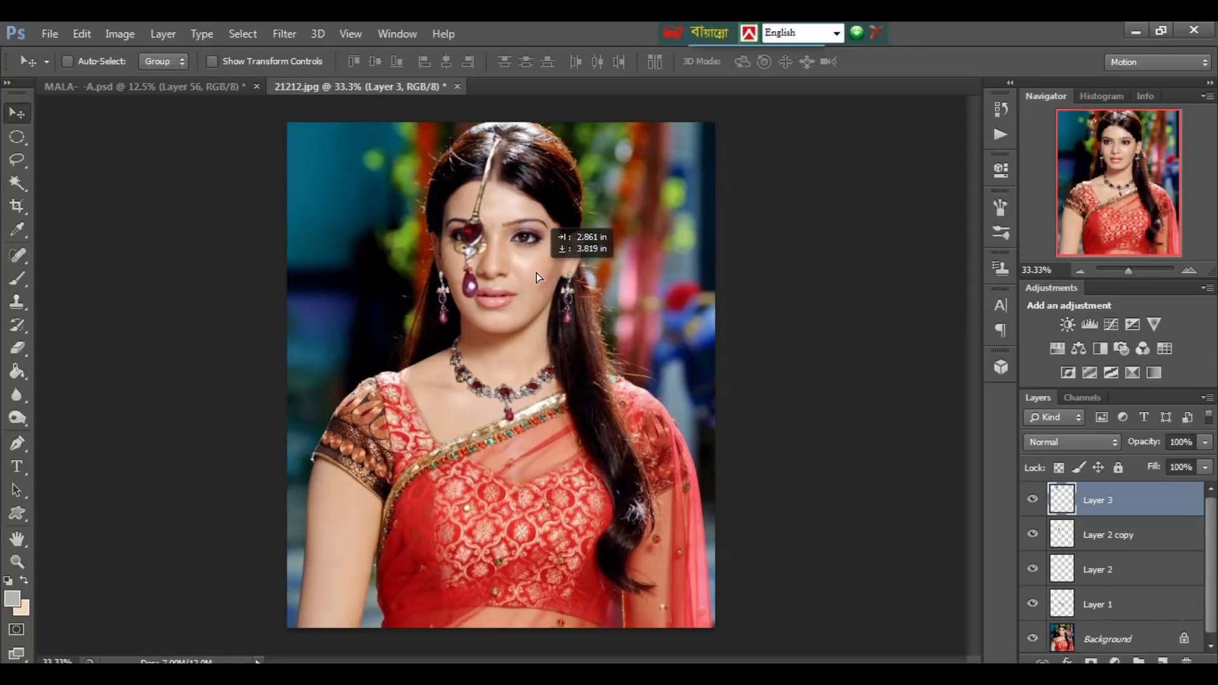
Shrink the tikka at the hair parting and stretch it taller down the forehead.
key("ctrl+plus")
key("ctrl+t")
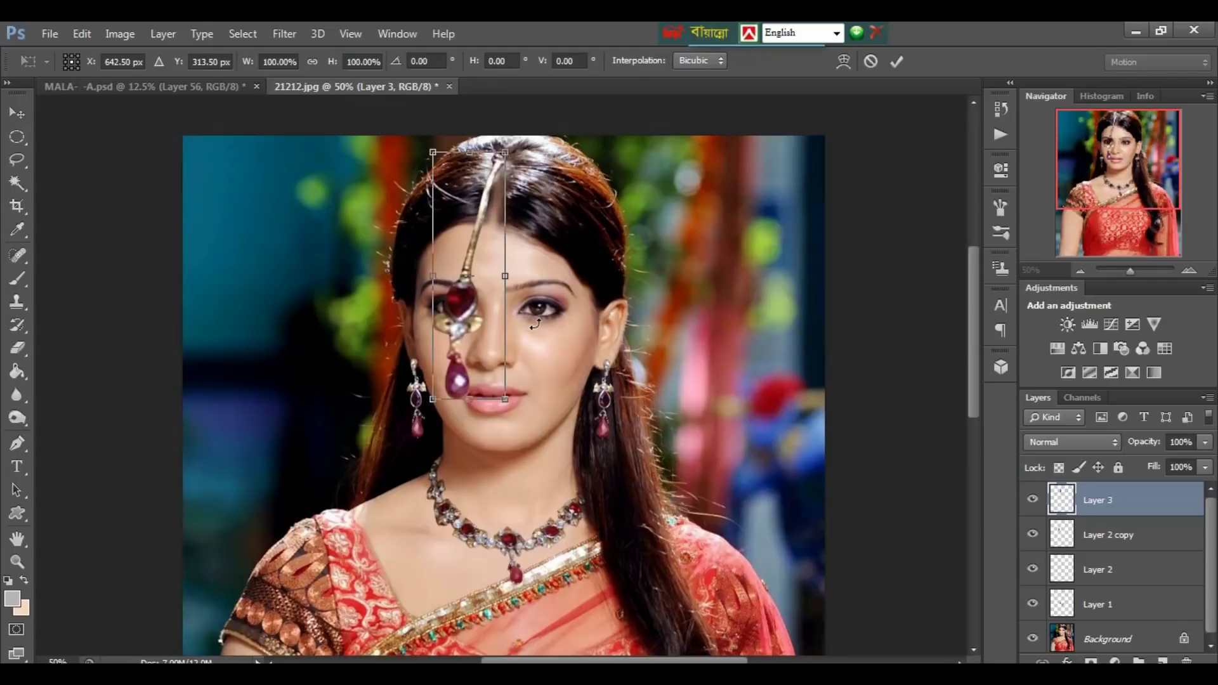
mouse_move(505, 153)
left_mouse_down()
mouse_move(489, 237)
mouse_move(495, 175)
left_mouse_up()
key("Return")
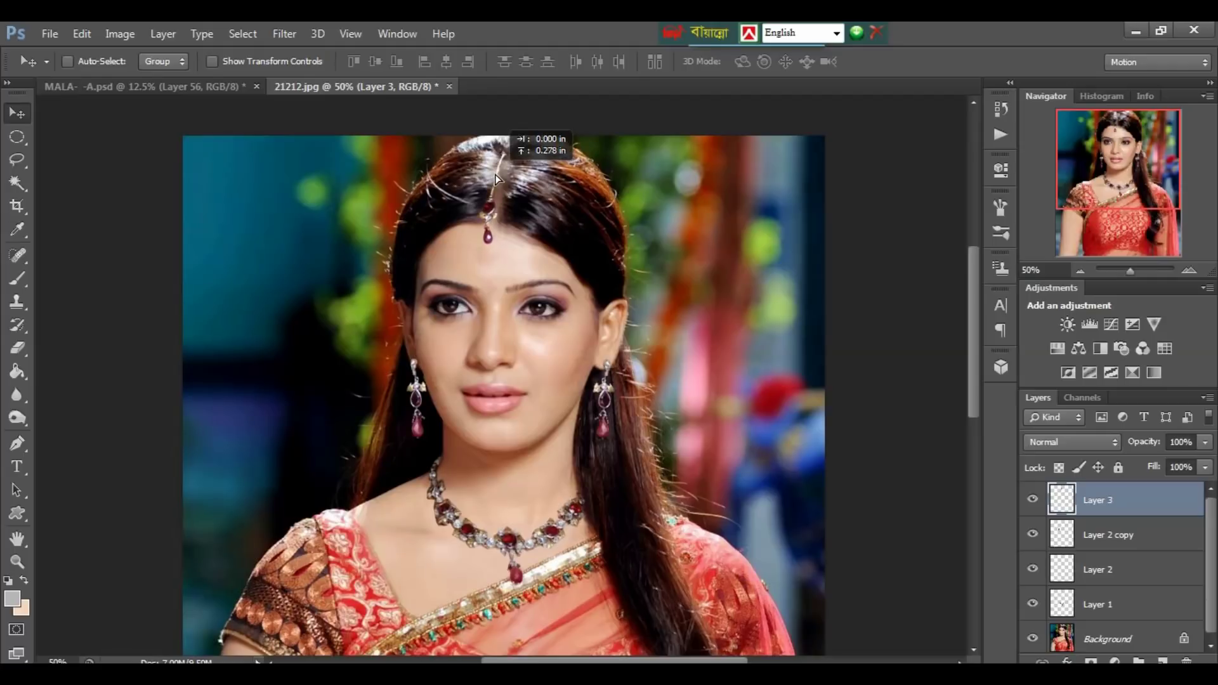
key("ctrl+plus")
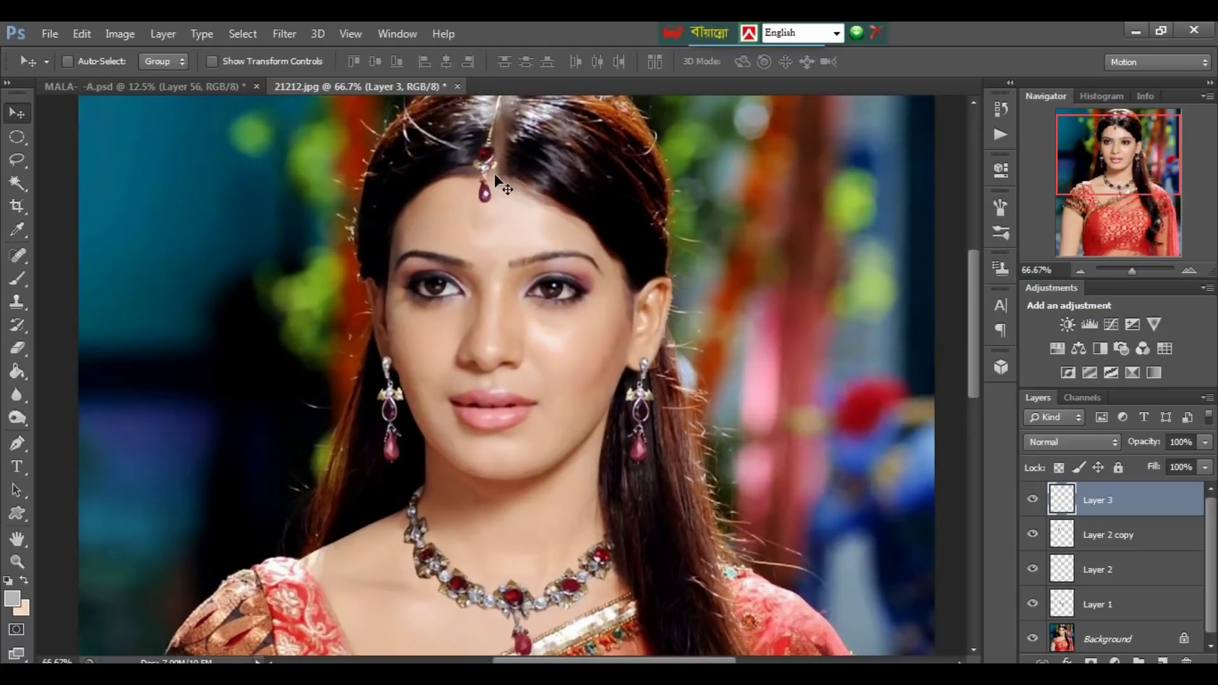
left_click_drag(494, 173, 500, 273)
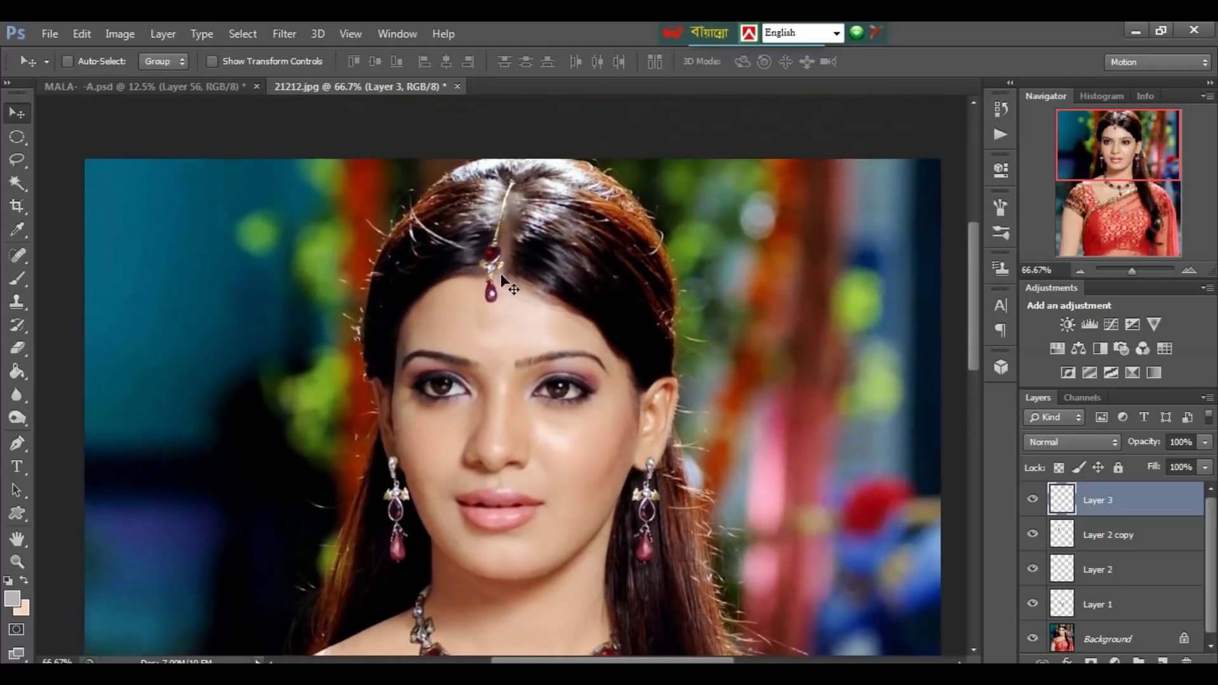
key("ctrl+t")
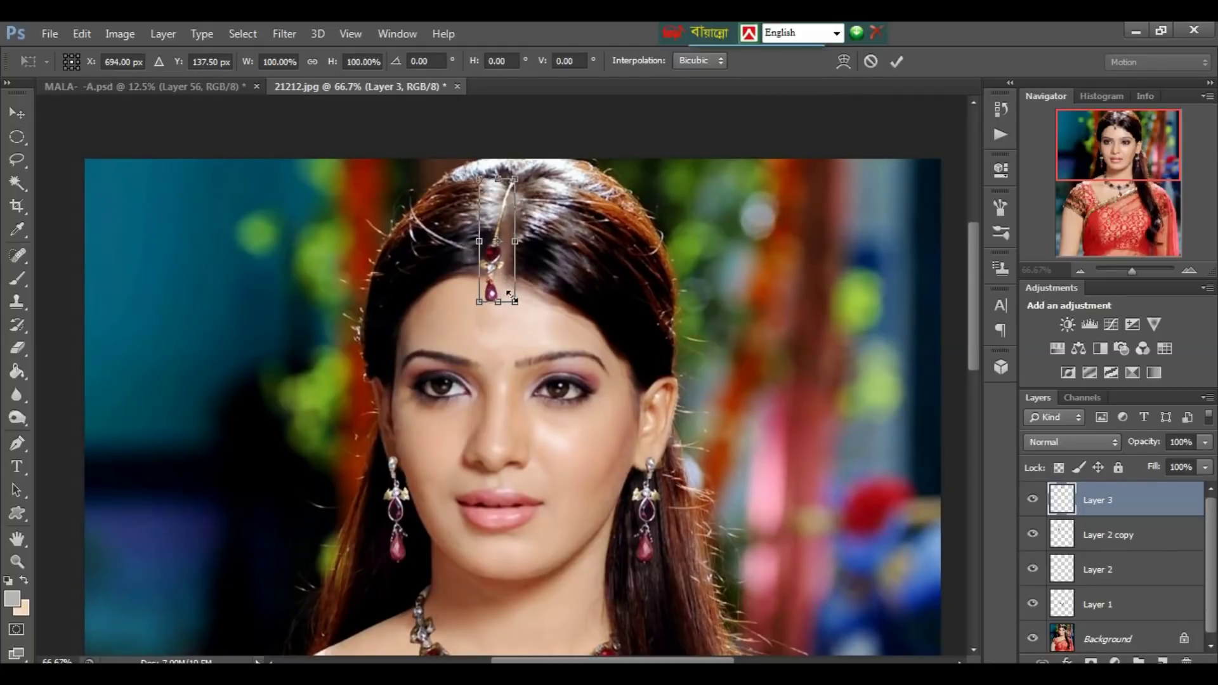
mouse_move(514, 305)
left_mouse_down()
mouse_move(518, 324)
mouse_move(504, 288)
left_mouse_up()
key("Return")
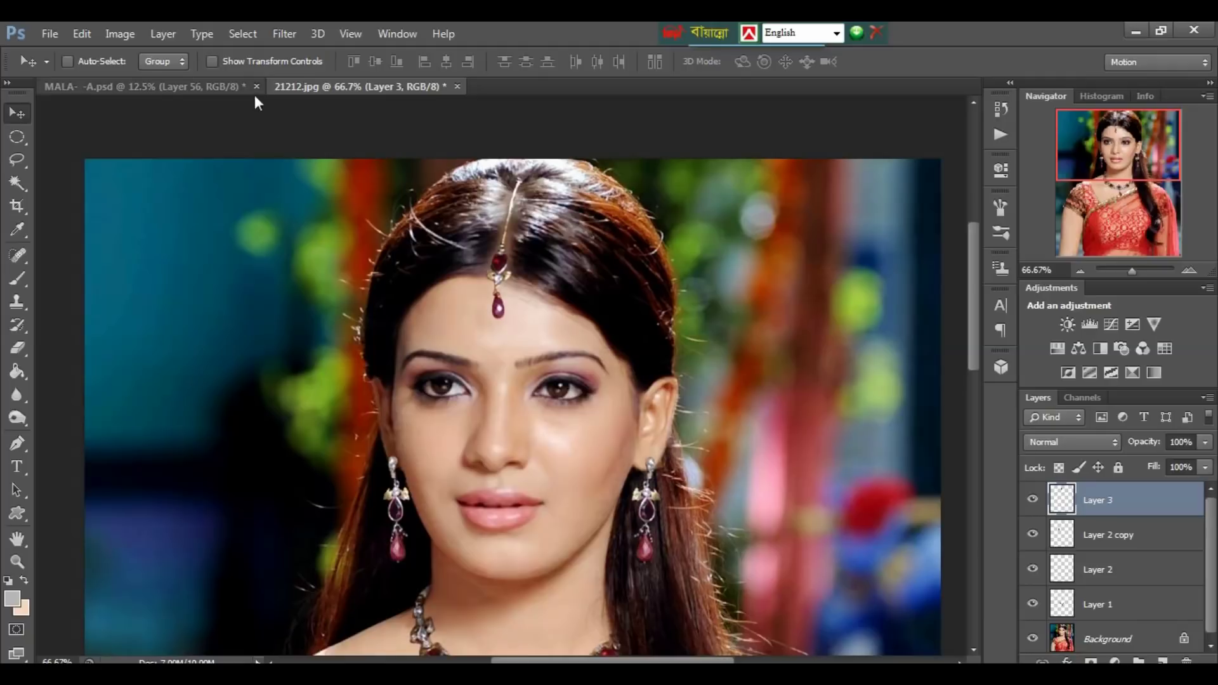
Select the tikka's ruby drop with an elliptical marquee and copy it.
left_click(228, 90)
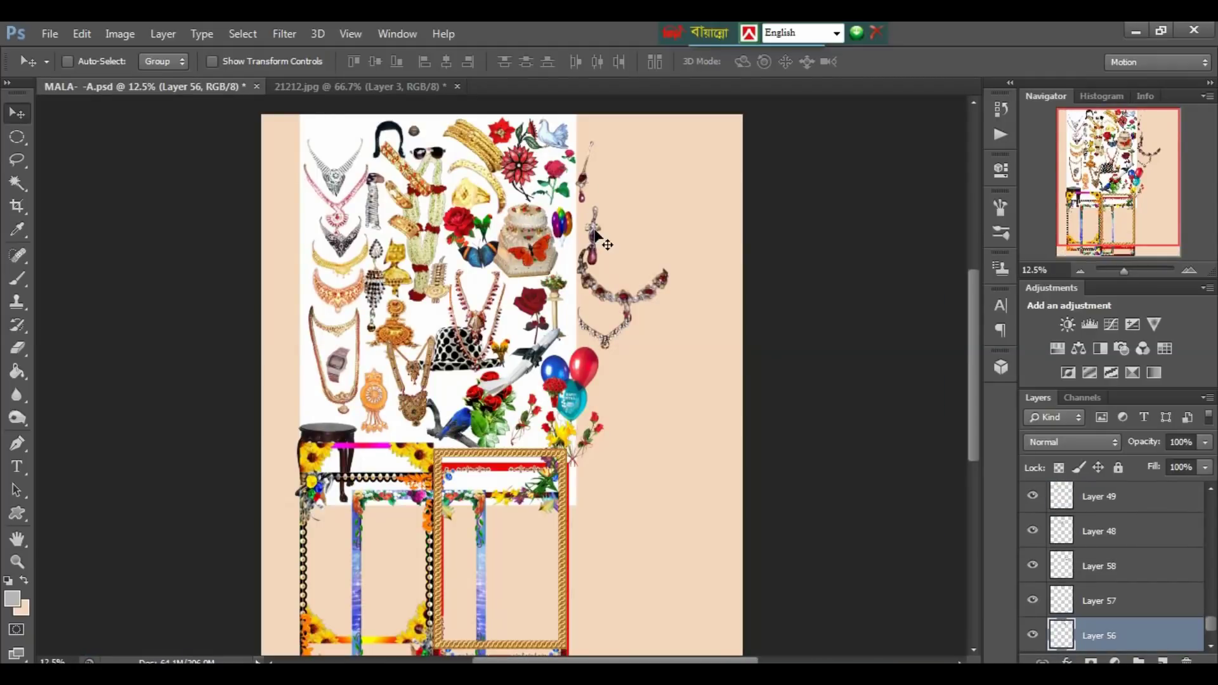
left_click(361, 86)
key("ctrl+plus")
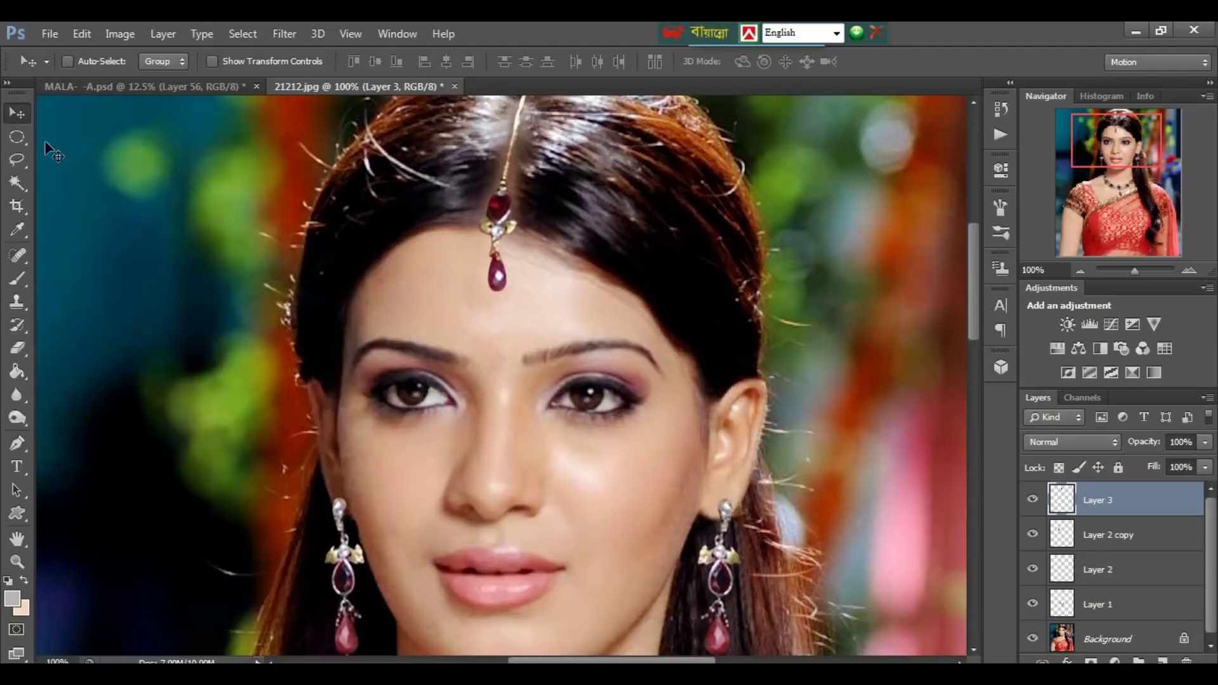
left_click(17, 134)
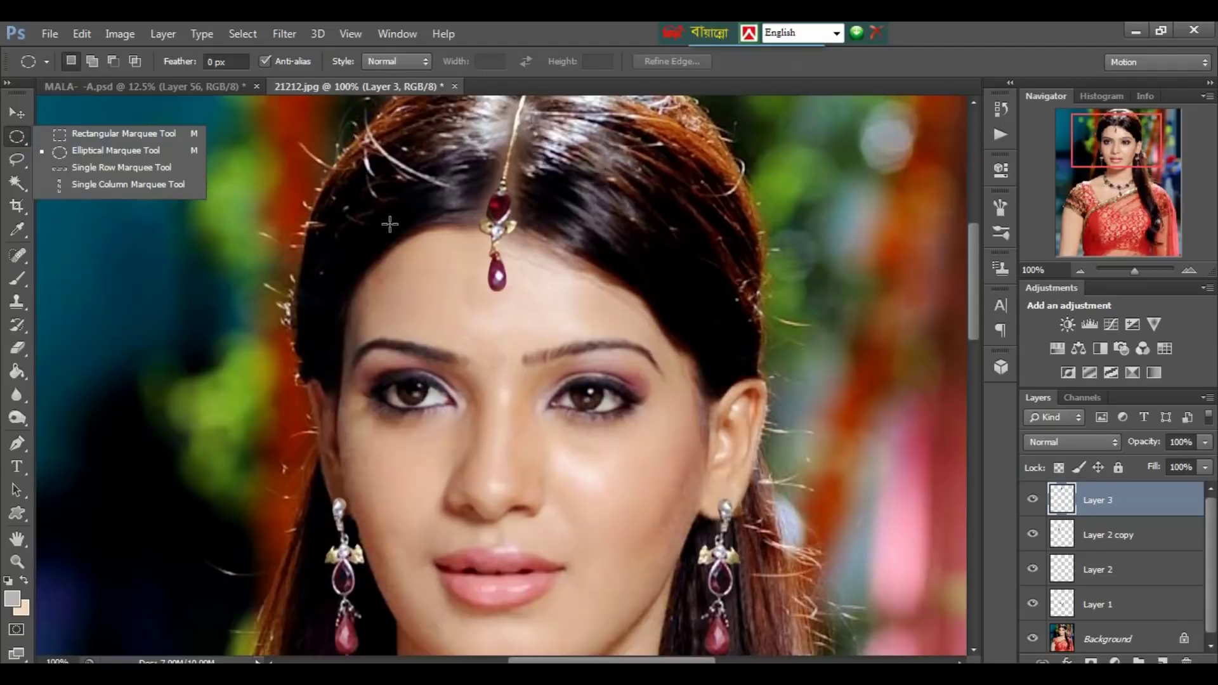
left_click(145, 151)
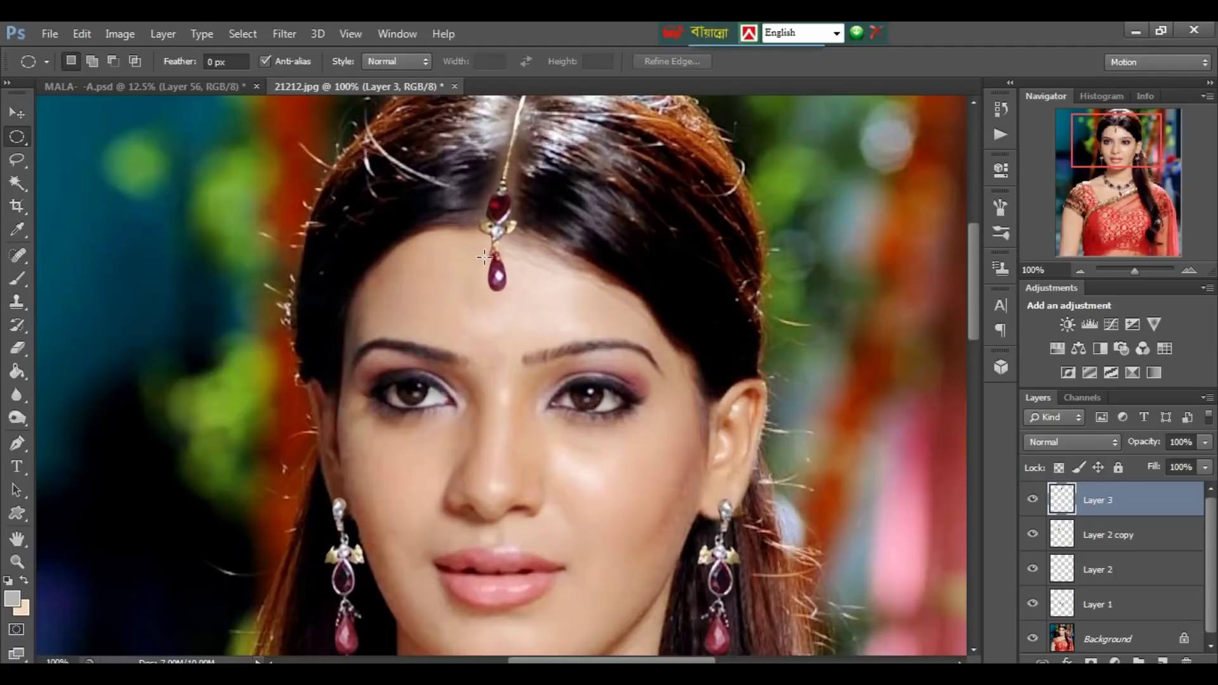
left_click_drag(484, 257, 517, 297)
key("ctrl+plus")
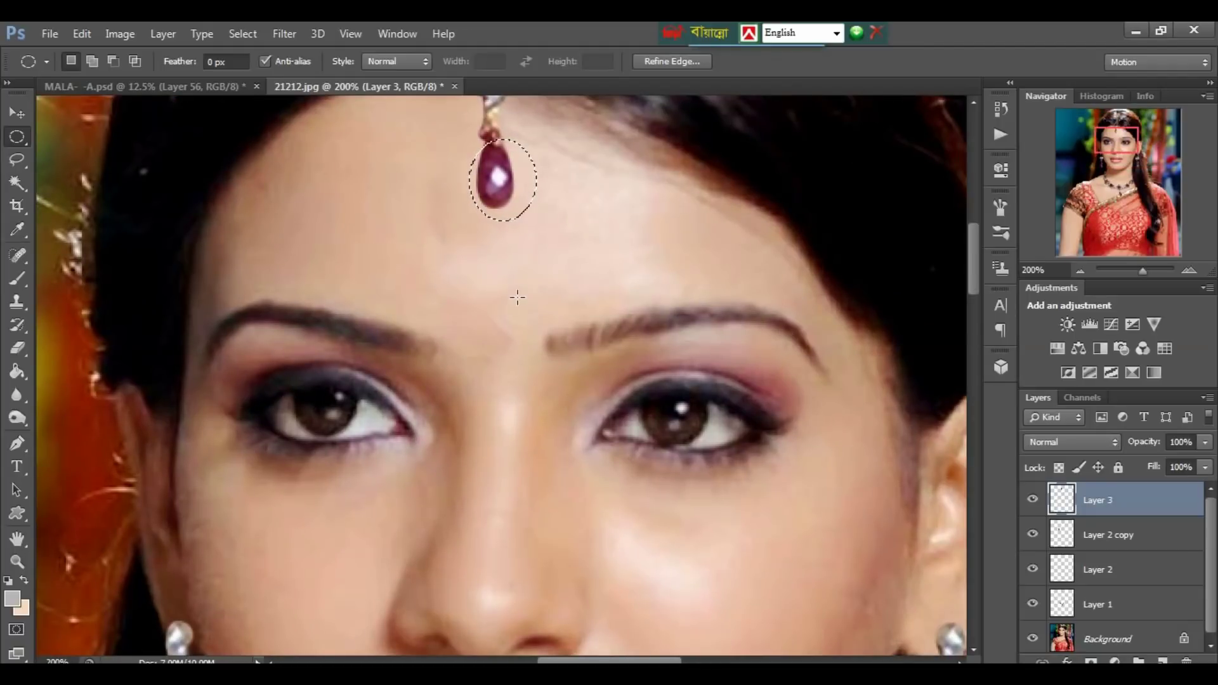
key("ctrl+c")
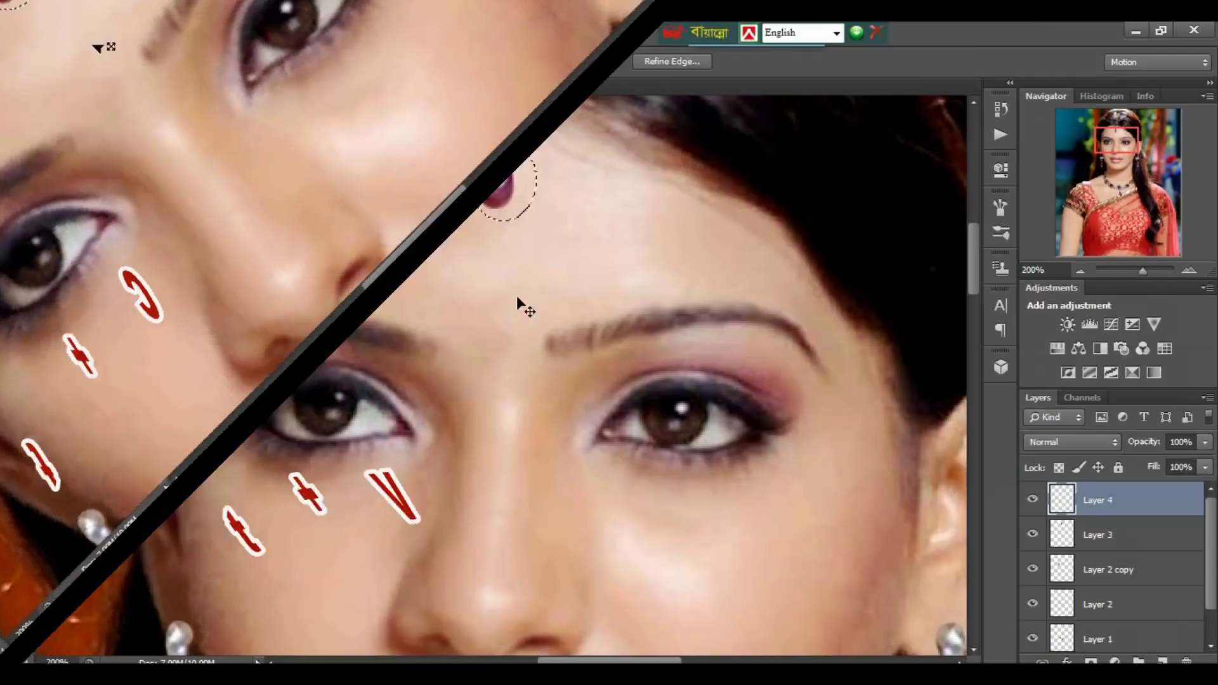
Paste the ruby drop as Layer 4, shrink it to about half, and place it between the brows.
key("ctrl+v")
key("v")
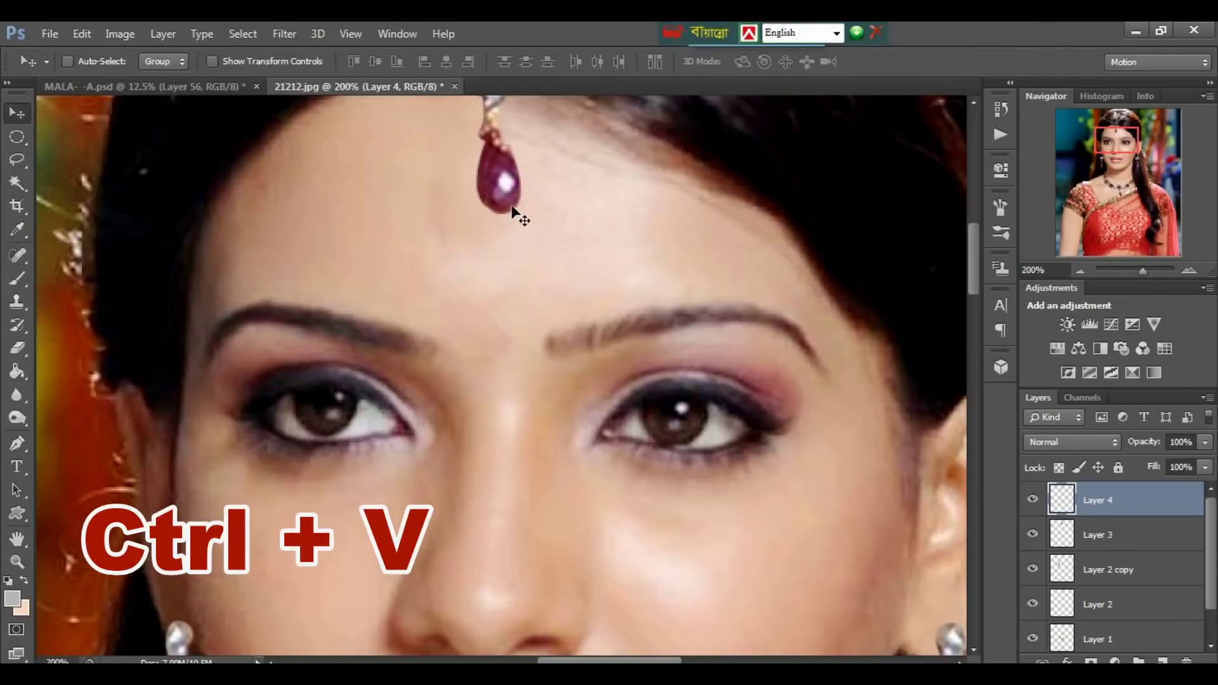
left_click_drag(510, 216, 514, 352)
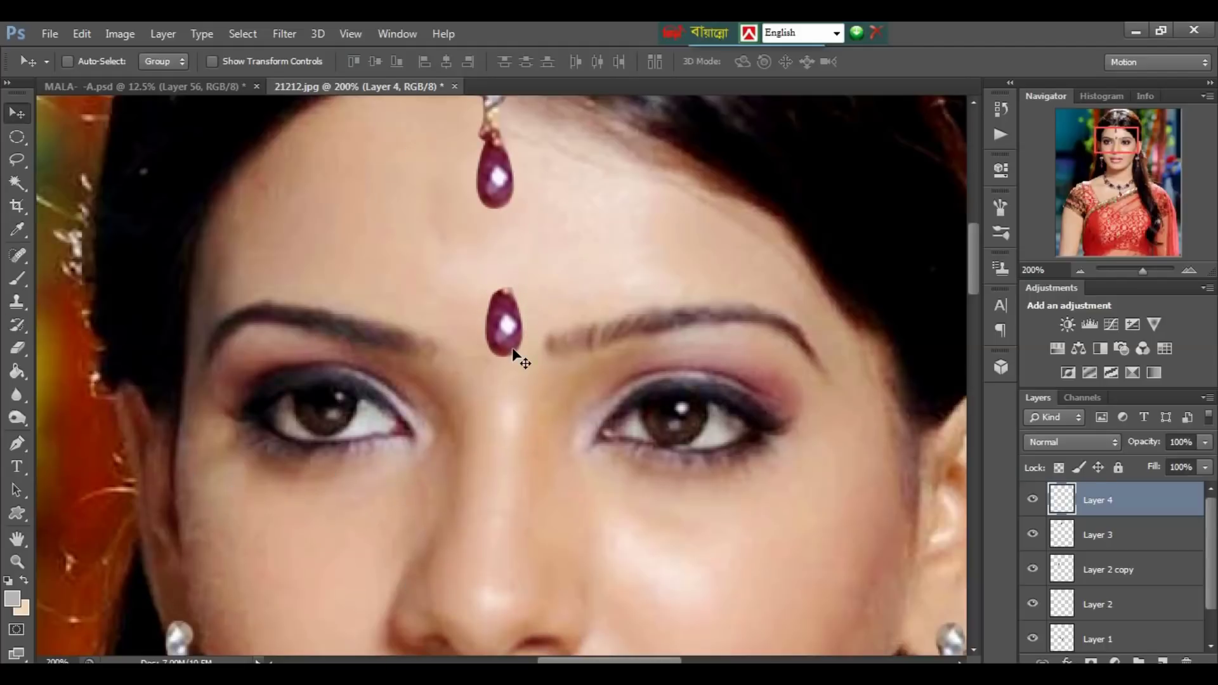
key("ctrl+t")
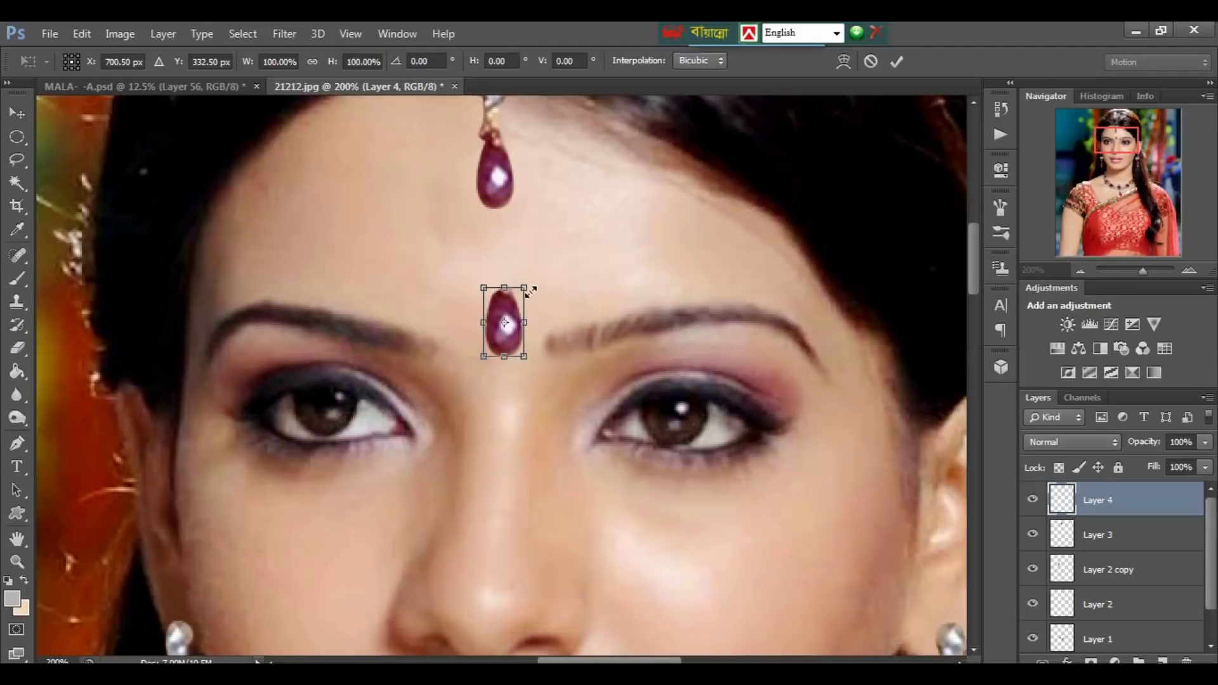
left_click_drag(524, 288, 506, 340)
key("Return")
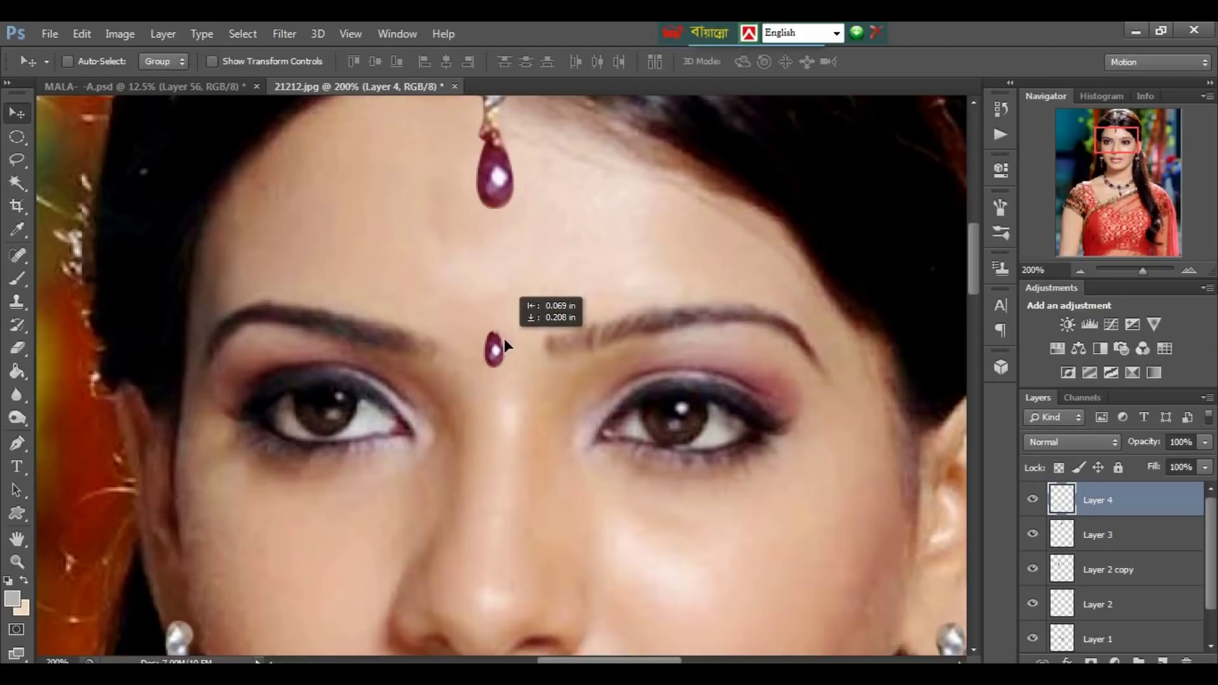
key("ctrl+minus")
key("ctrl+minus")
key("ctrl+minus")
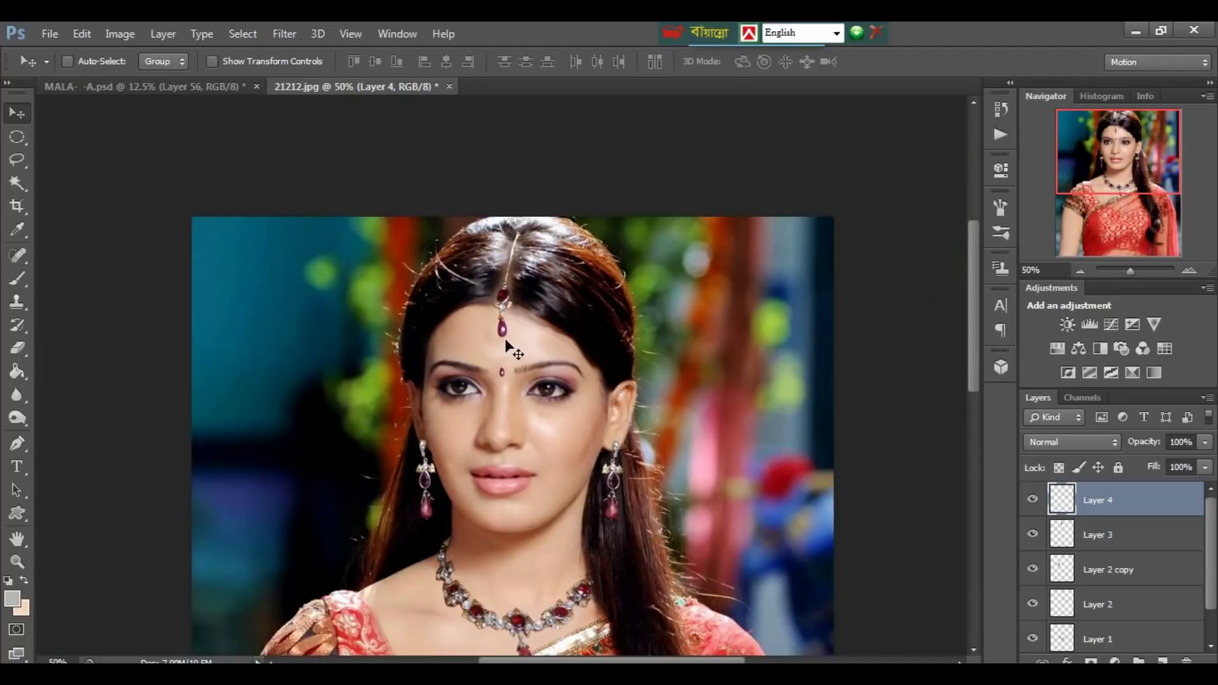
left_click_drag(505, 340, 507, 309)
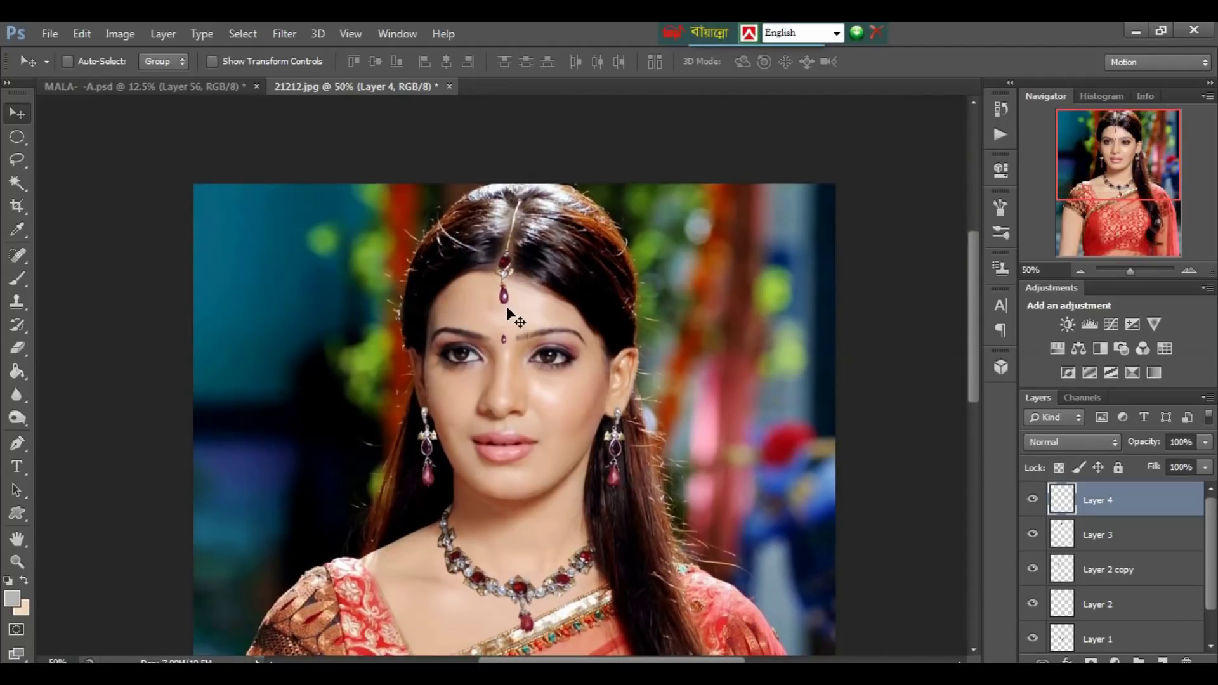
Zoom MALA-A.psd in on its gold pendants and centre them in view.
left_click(201, 87)
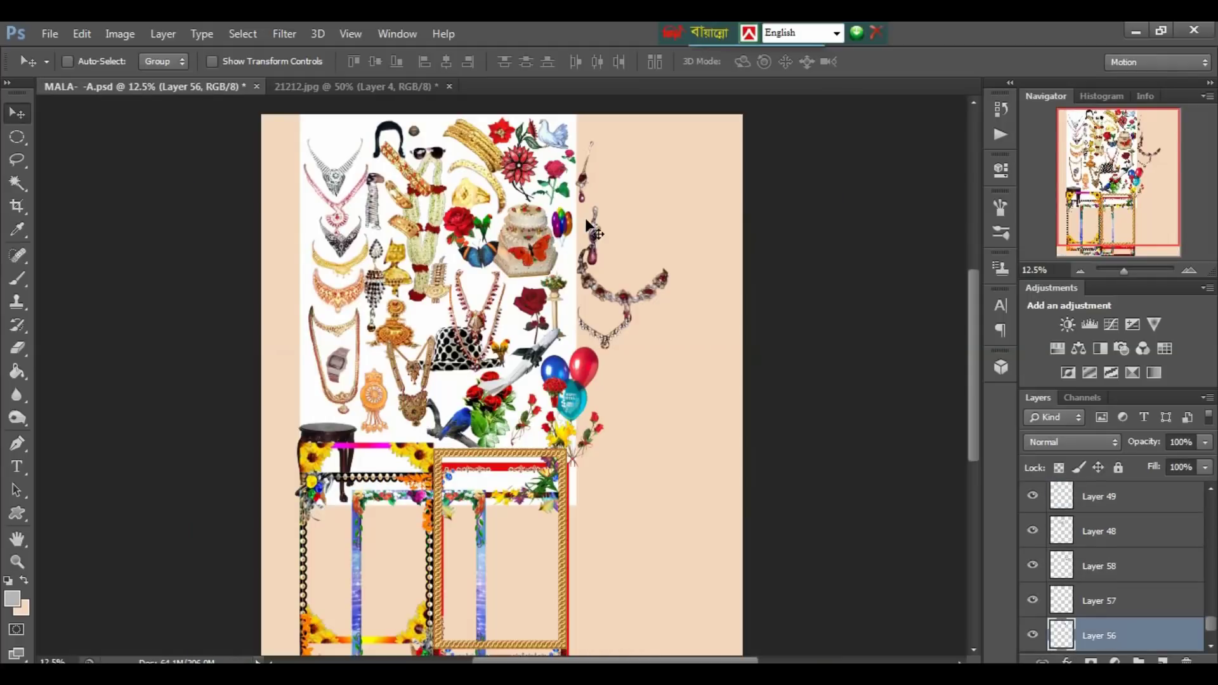
scroll(586, 220, "up", 2)
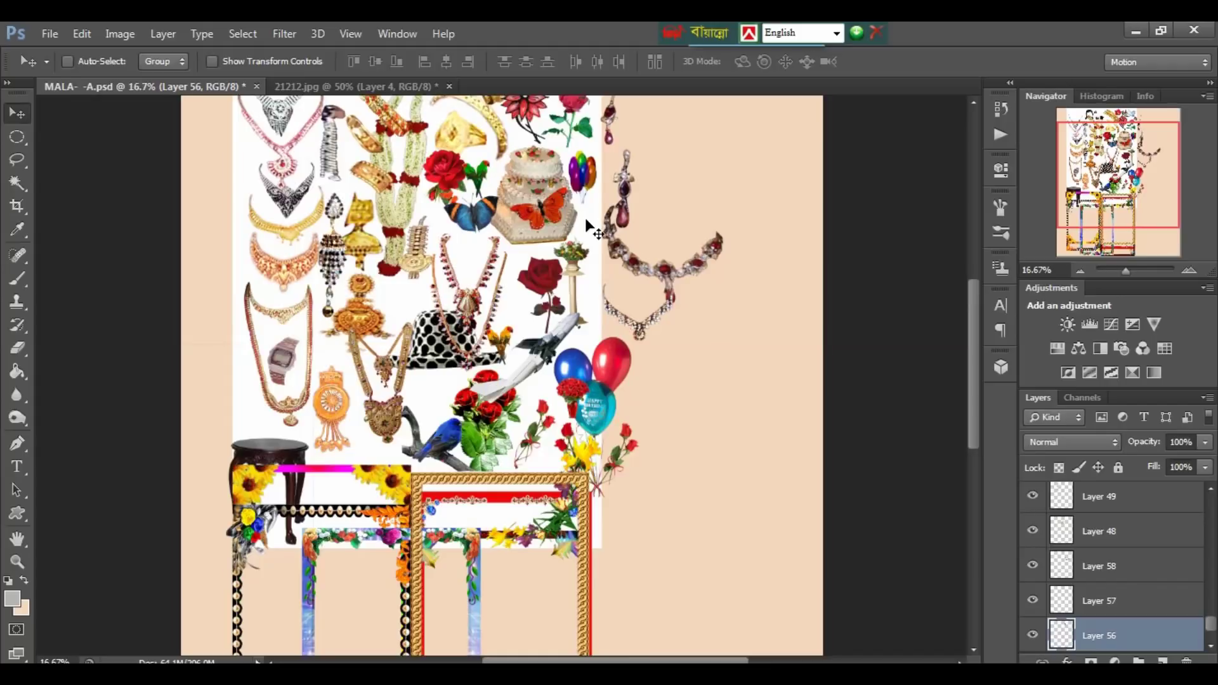
scroll(585, 218, "up", 1)
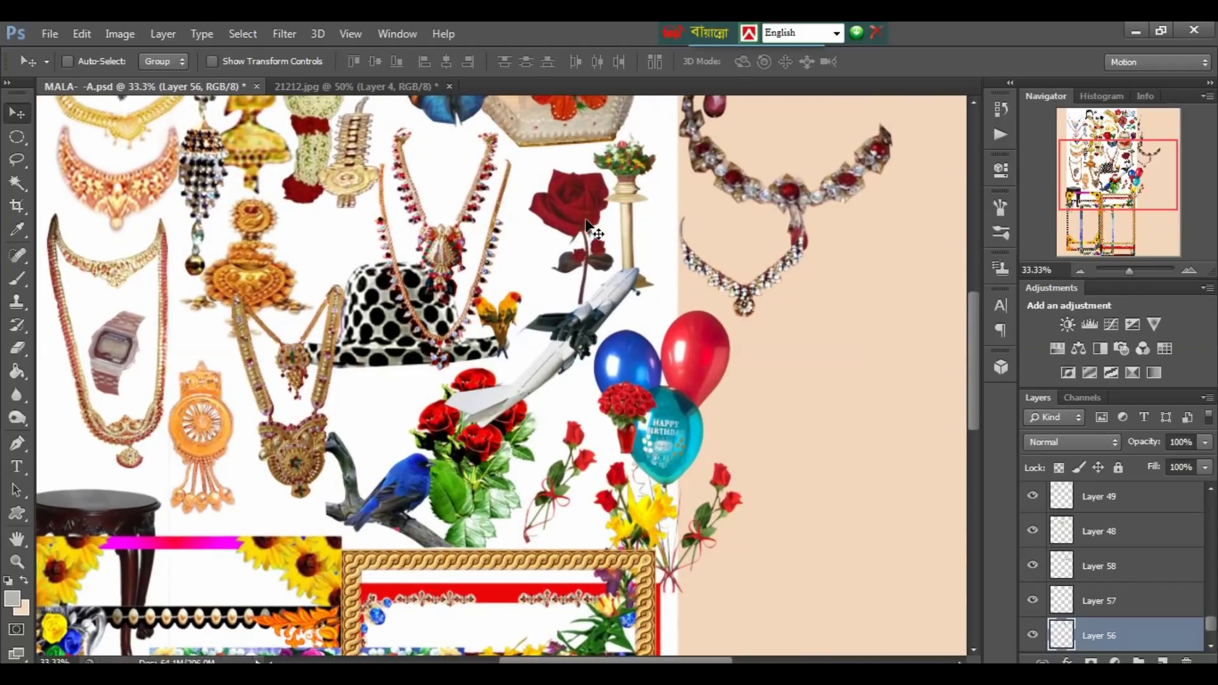
scroll(586, 221, "up", 1)
left_click_drag(411, 275, 562, 203)
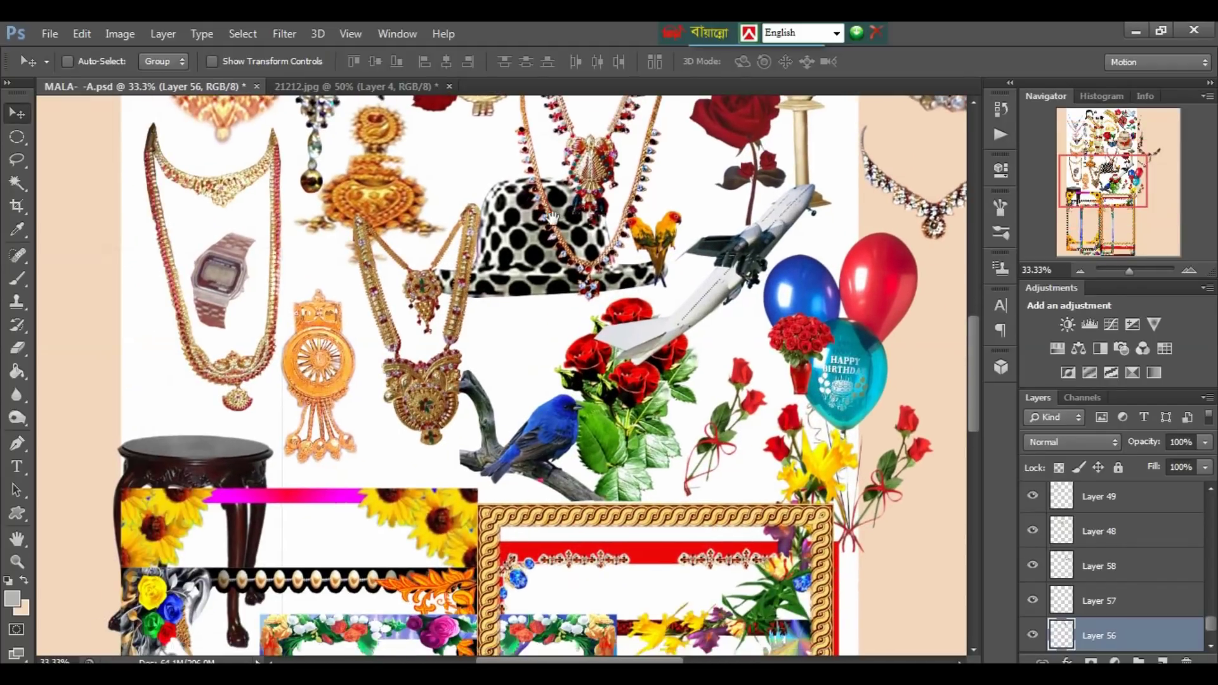
scroll(553, 222, "up", 1)
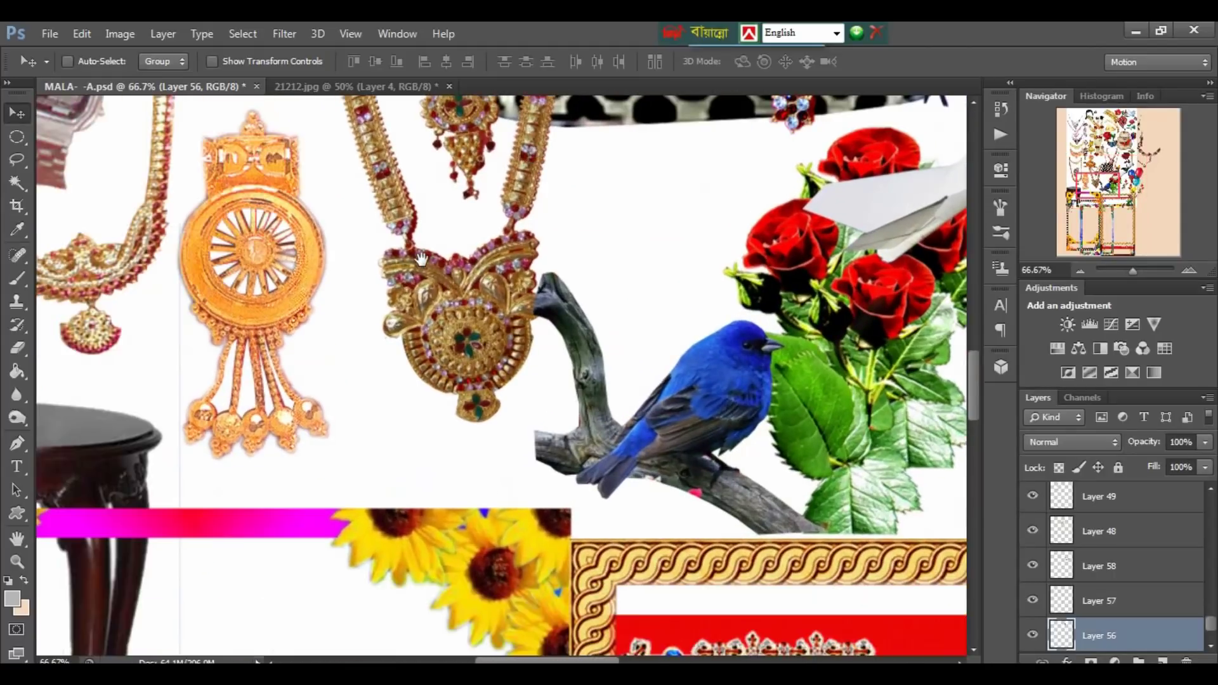
scroll(421, 260, "up", 1)
left_click_drag(374, 287, 406, 261)
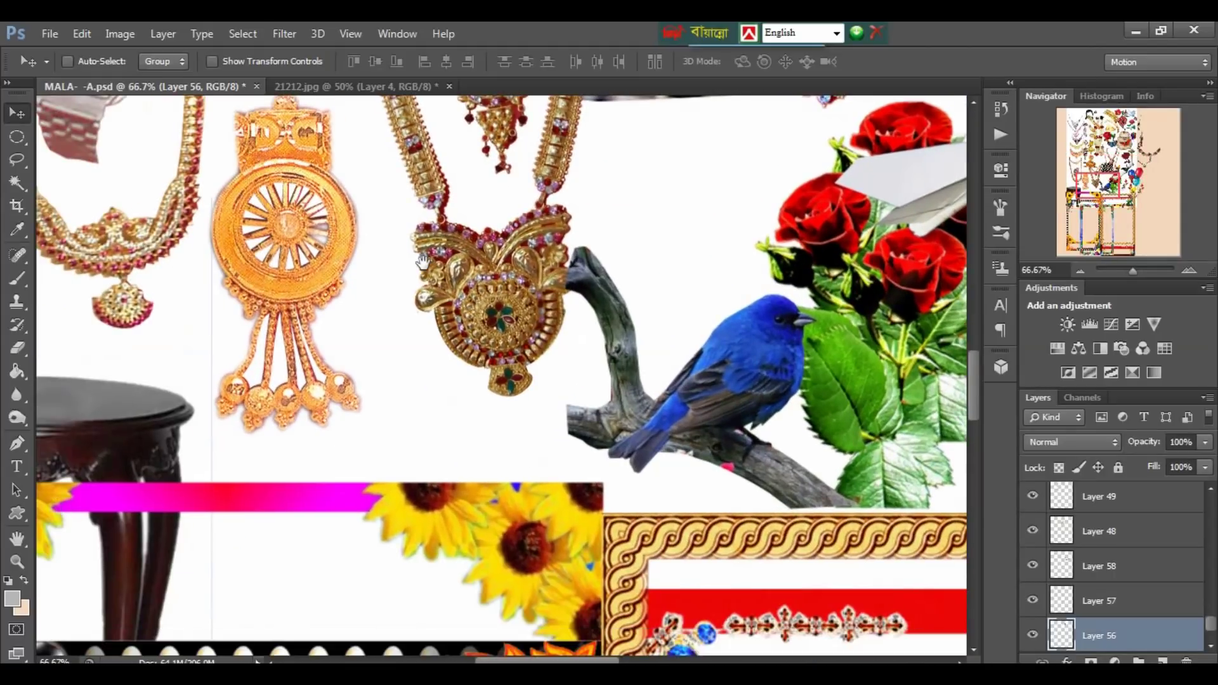
Try copying an elliptical selection on the pendant and dismiss the empty-selection error.
left_click(17, 137)
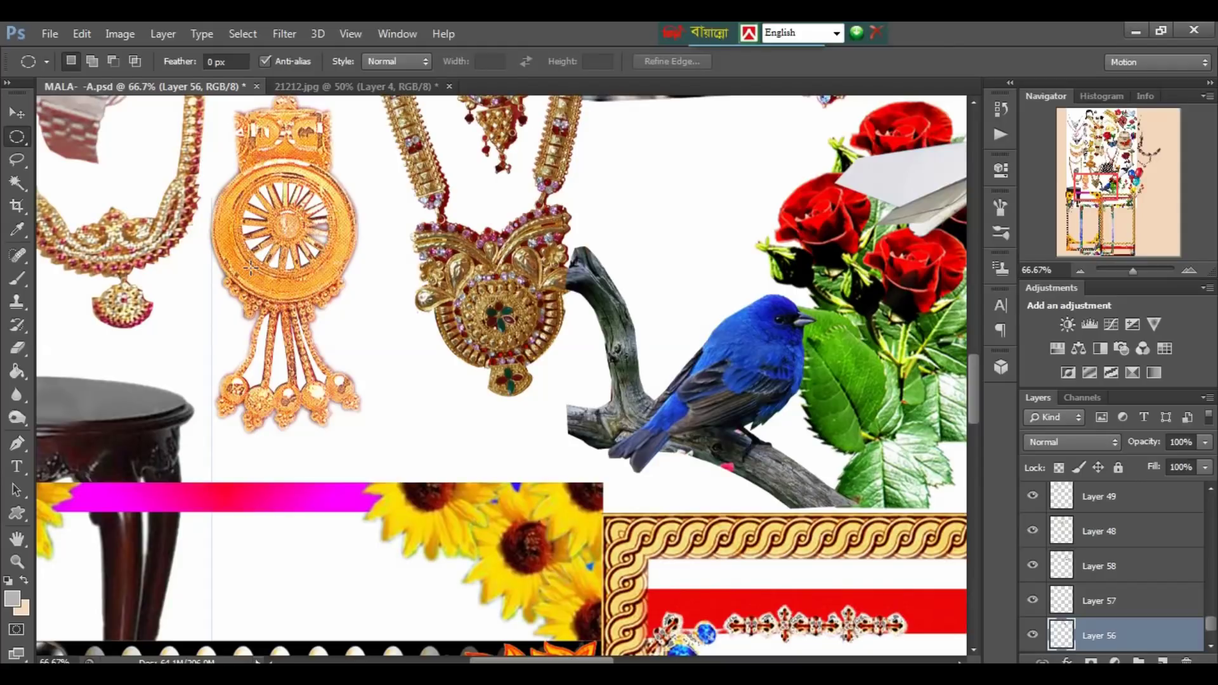
left_click_drag(250, 269, 336, 228)
key("ctrl+c")
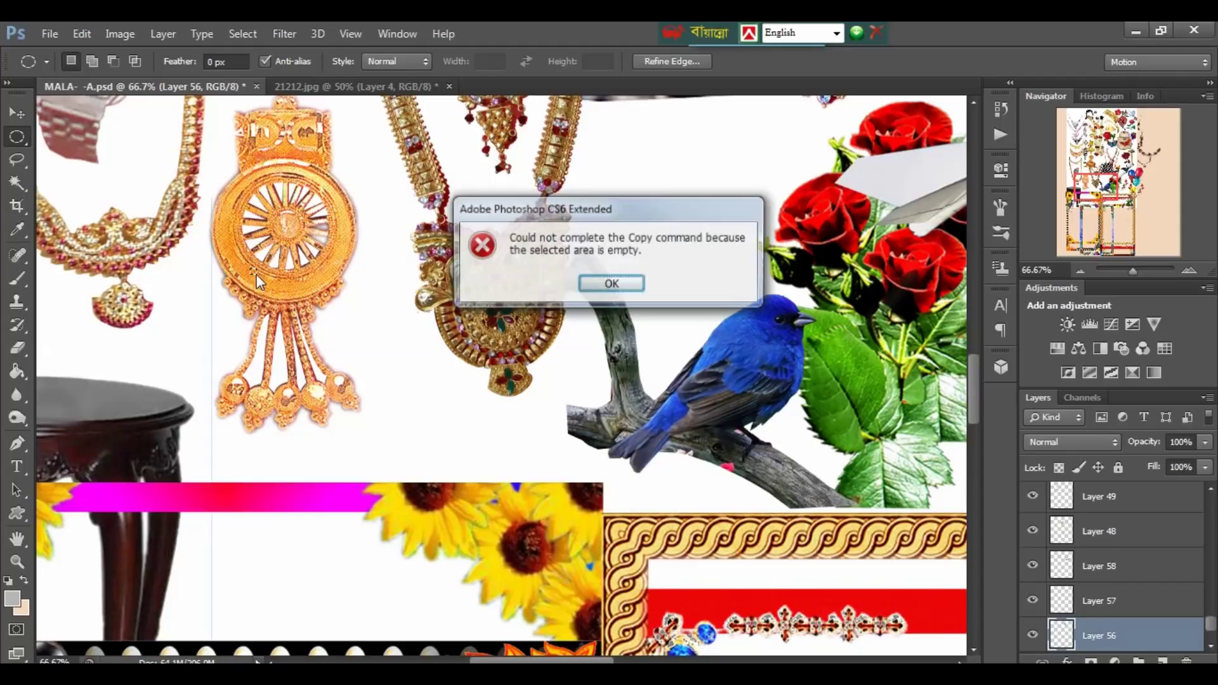
left_click(619, 285)
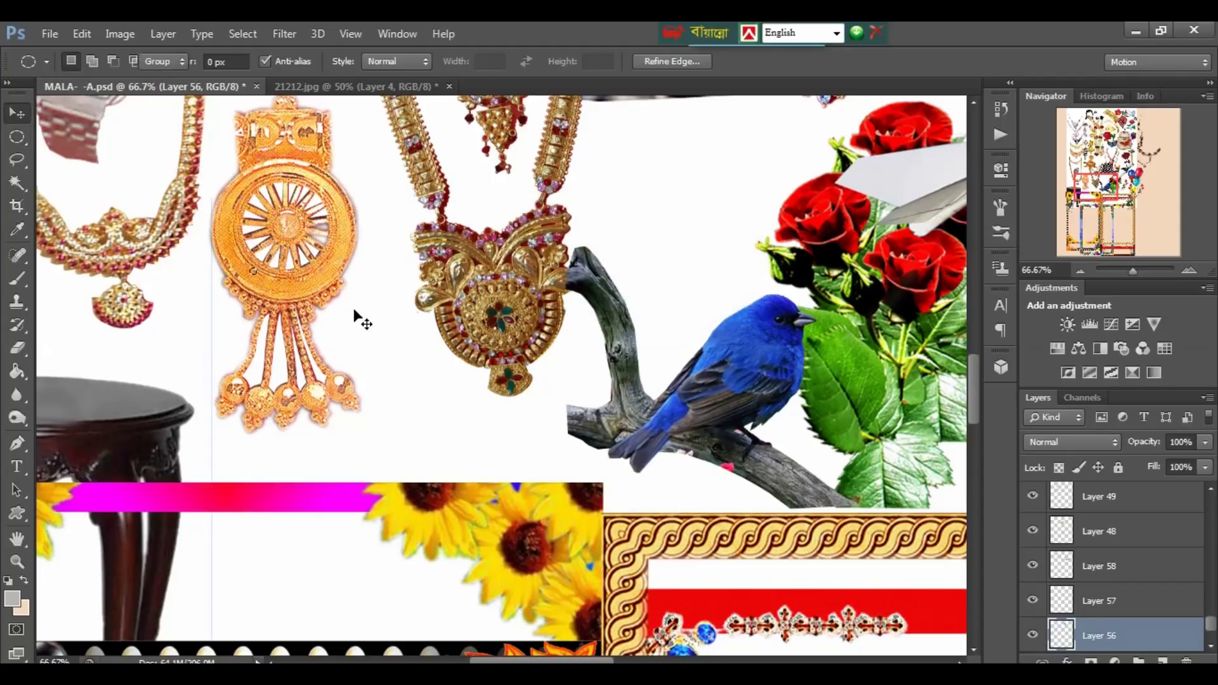
Make Layer 31 active and zoom in closely on the ornament's dangling beads.
key("v")
right_click(296, 287)
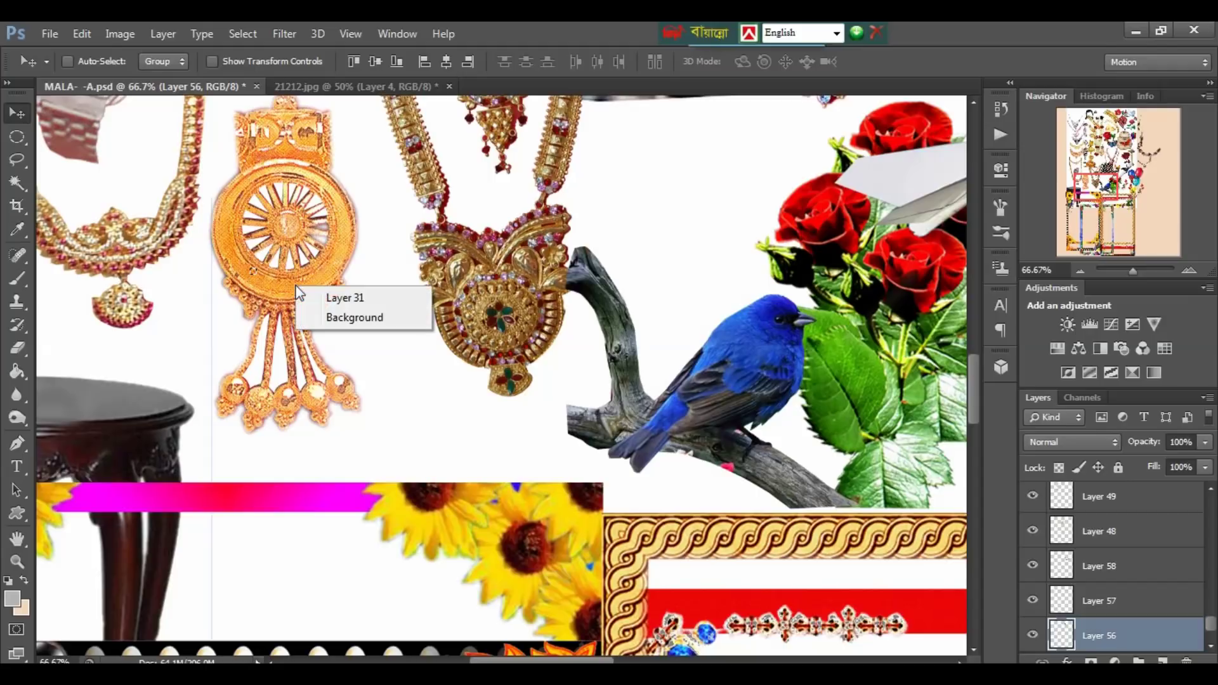
left_click(342, 298)
key("ctrl+plus")
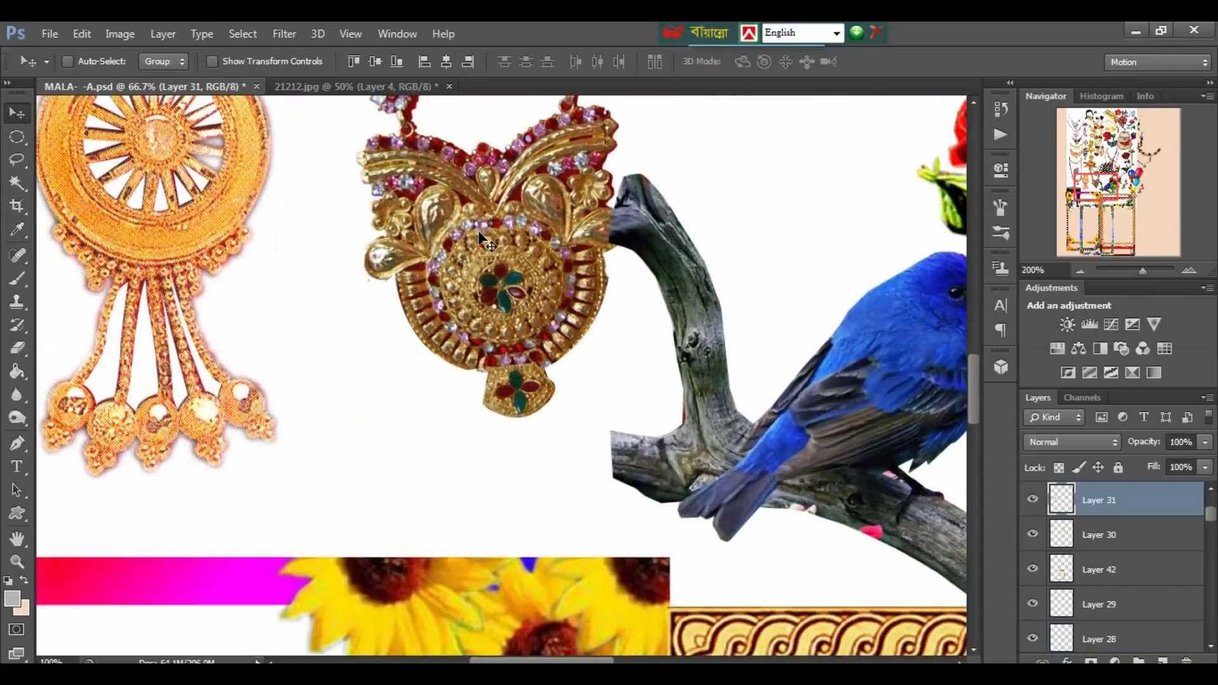
key("ctrl+plus")
key("ctrl+plus")
left_click_drag(284, 318, 595, 330)
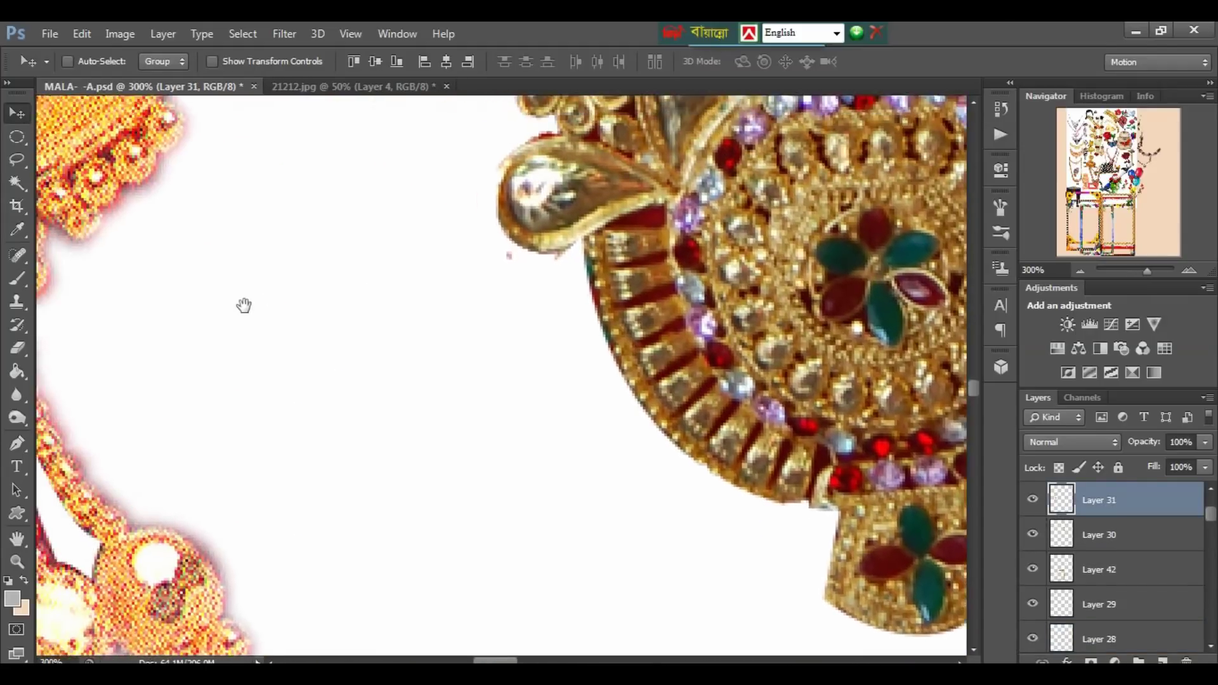
left_click_drag(242, 304, 449, 290)
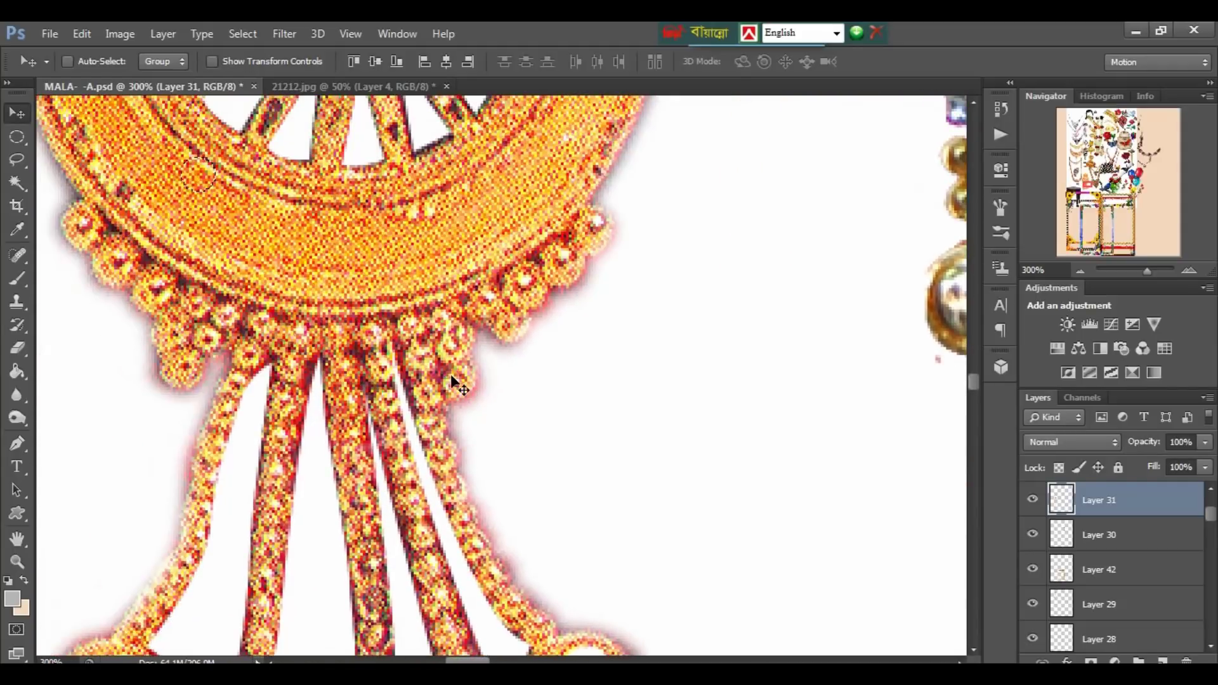
left_click_drag(450, 374, 482, 422)
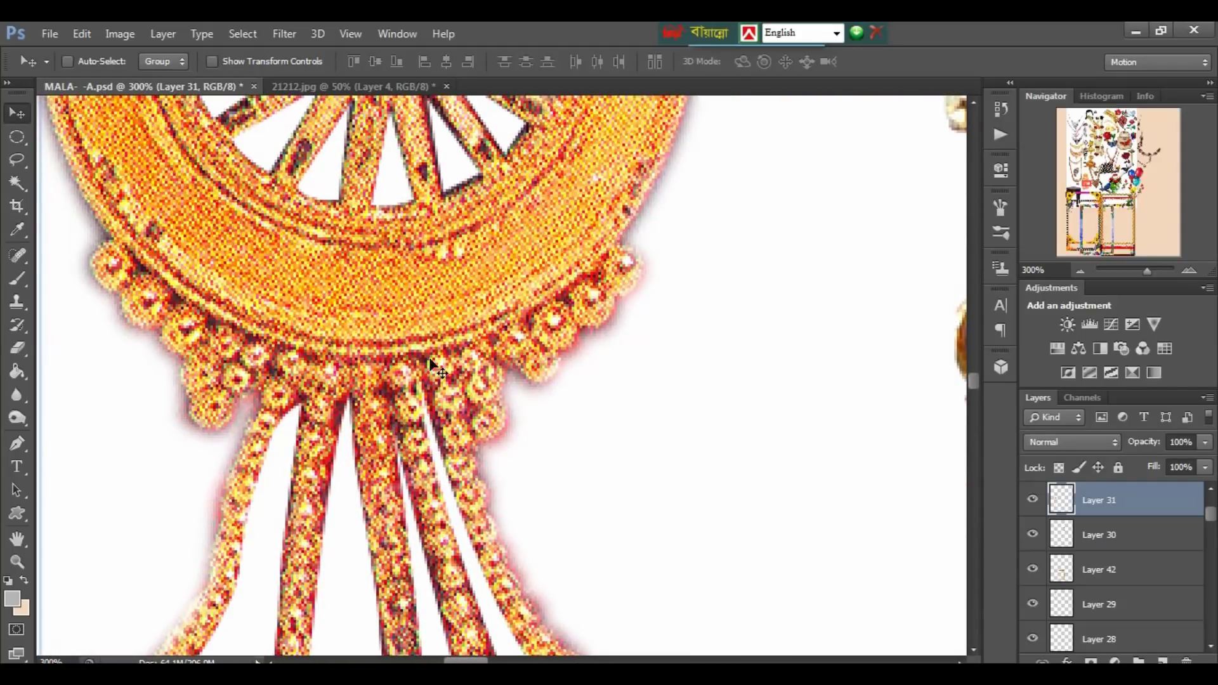
right_click(371, 302)
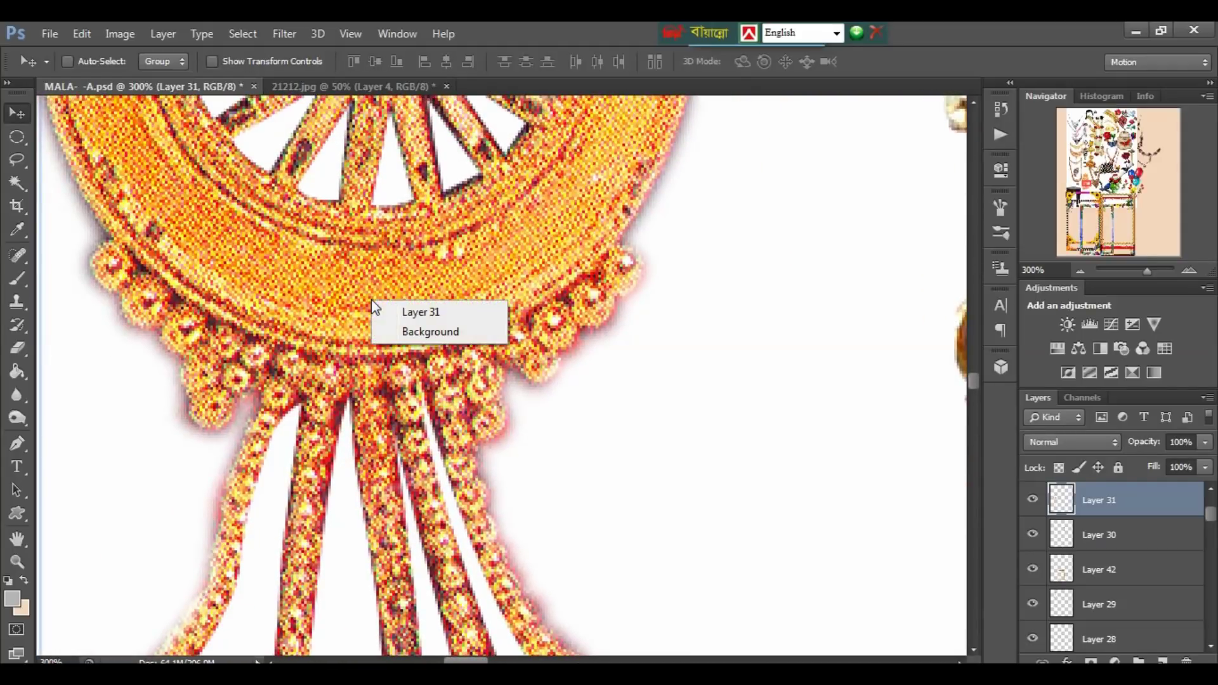
left_click(437, 313)
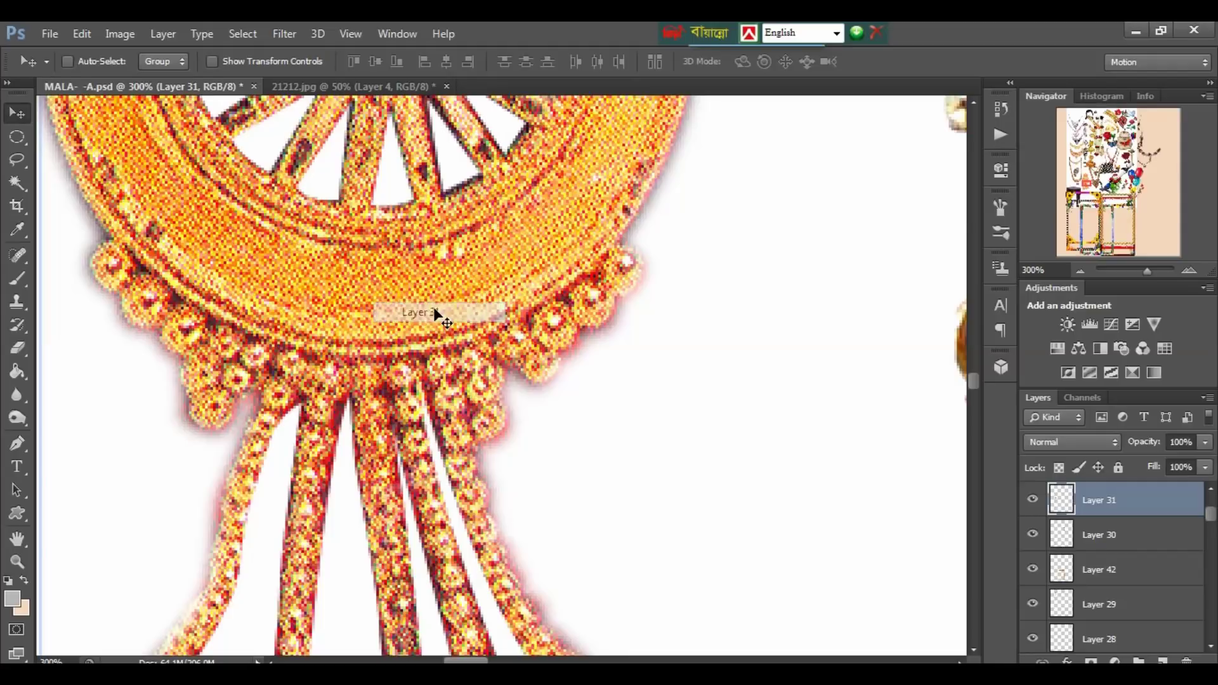
Copy one small bead onto new Layer 59 and drag it onto the white area.
left_click(17, 139)
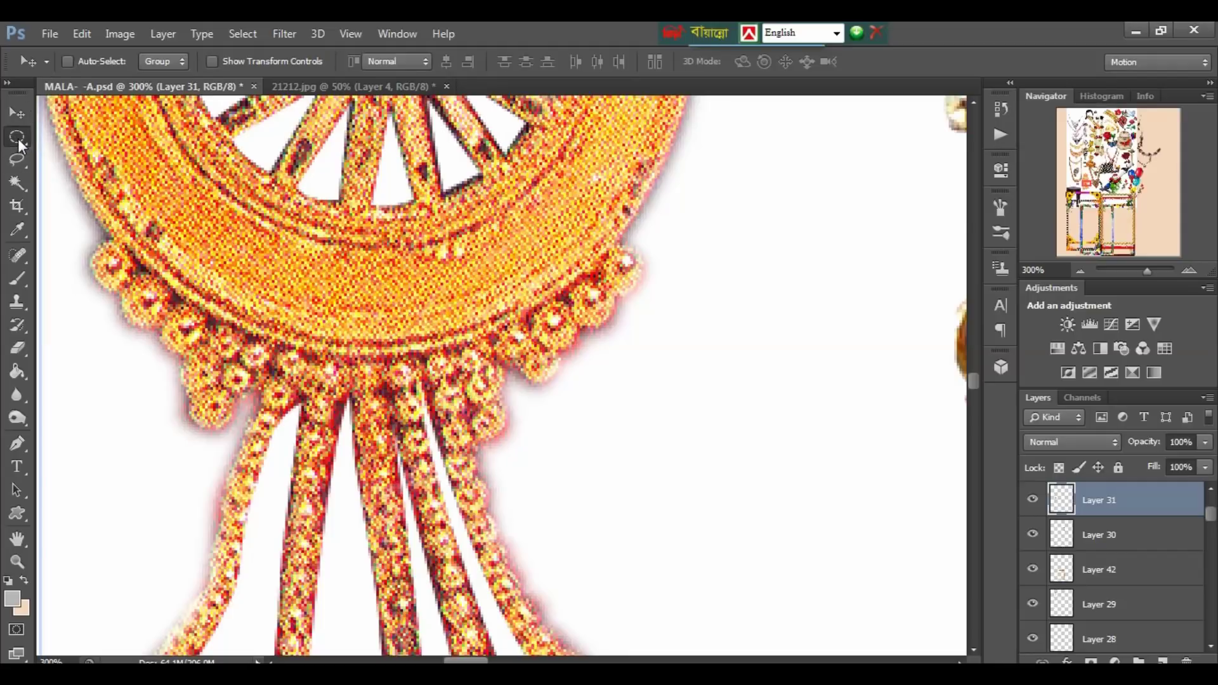
left_click_drag(196, 211, 208, 223)
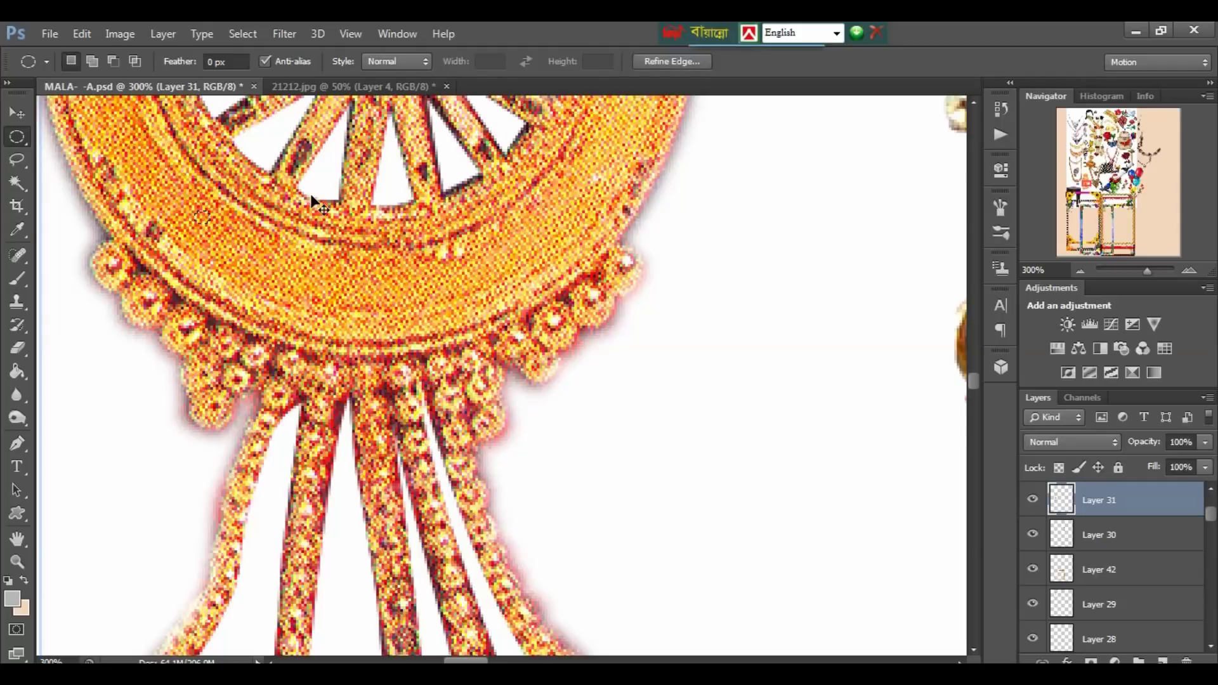
key("ctrl+j")
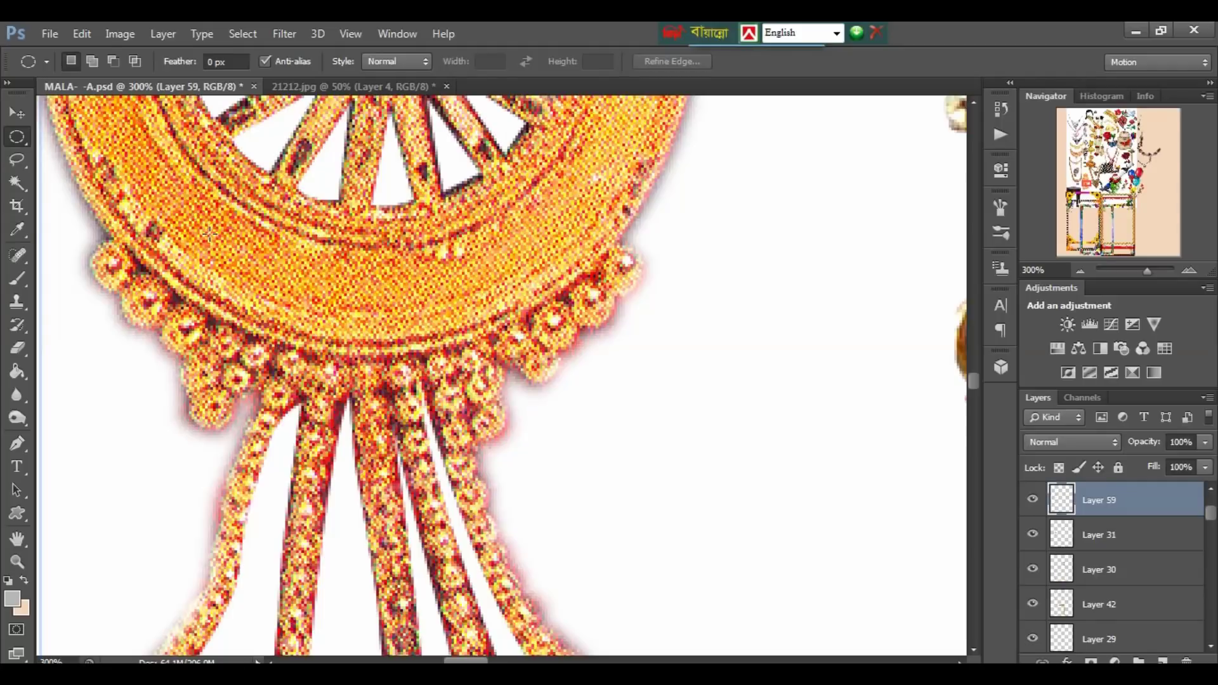
key("v")
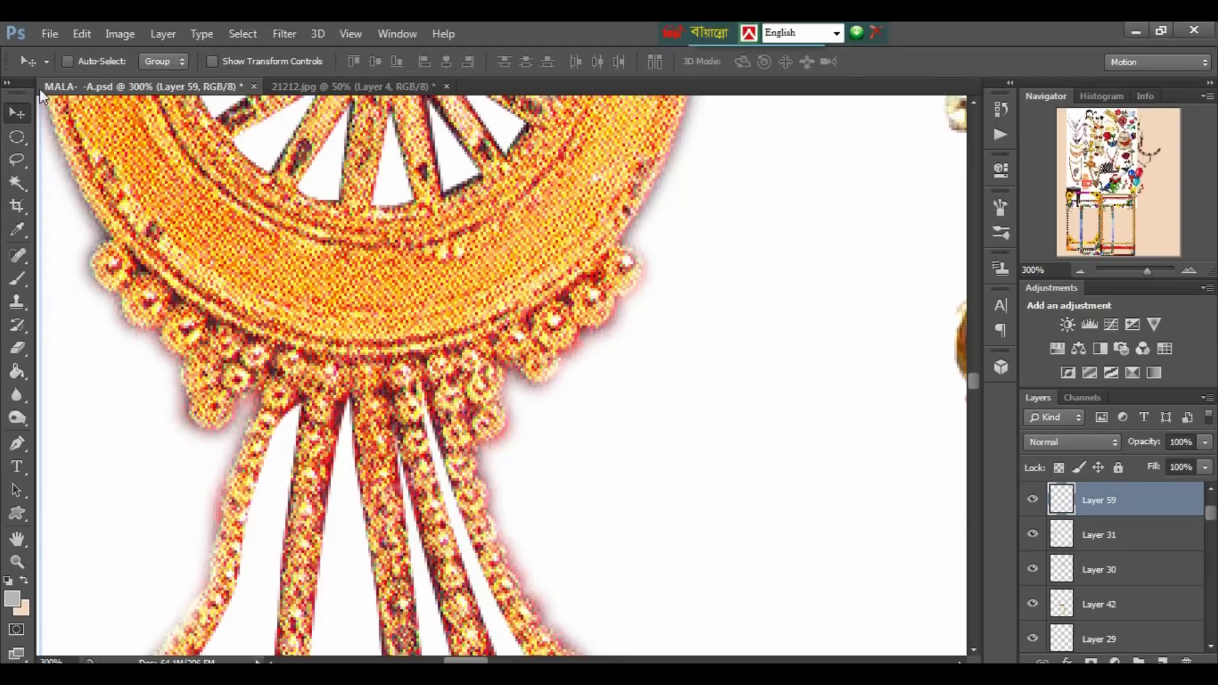
left_click_drag(219, 235, 753, 348)
Paste the gold bead into the zoomed portrait as Layer 5 and place it beside her nostril.
left_click(330, 90)
key("ctrl+plus")
key("ctrl+plus")
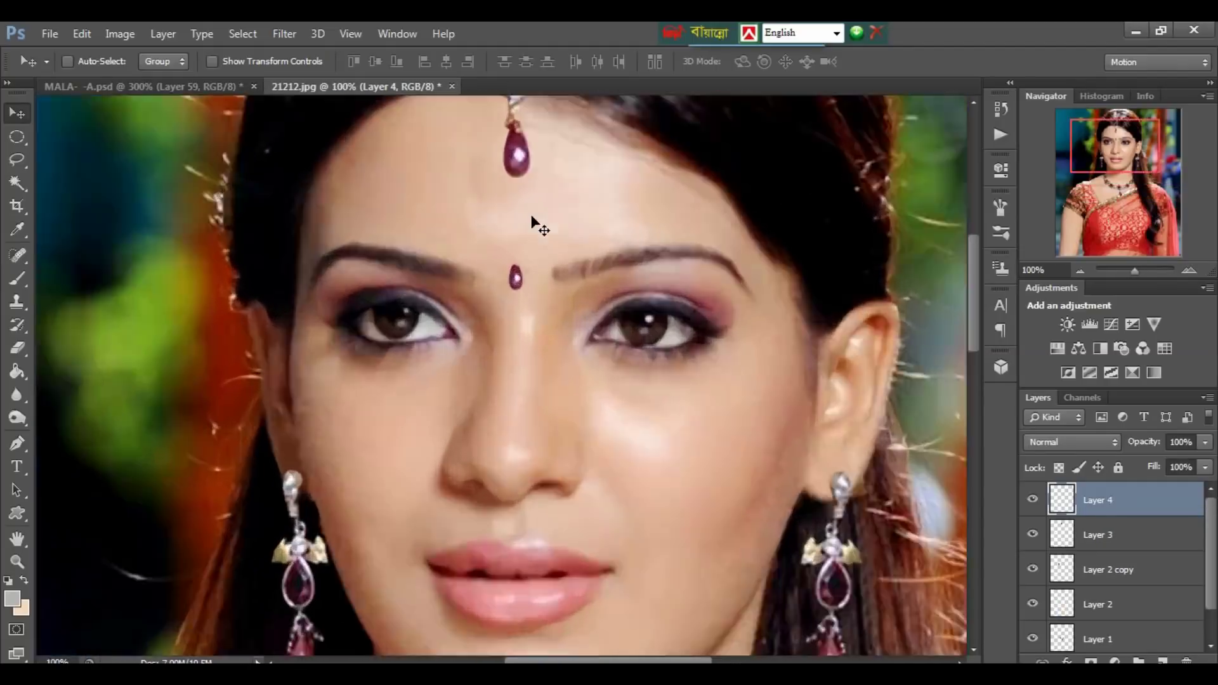
key("ctrl+plus")
left_click_drag(620, 336, 535, 217)
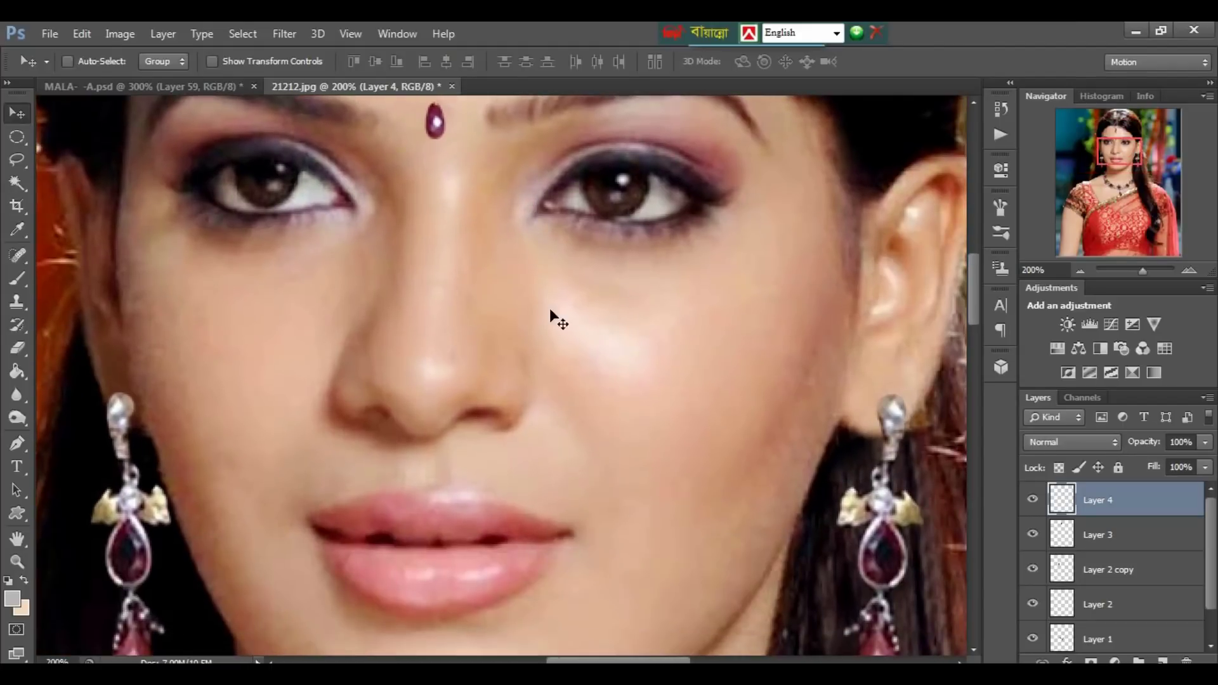
left_click_drag(552, 318, 525, 280)
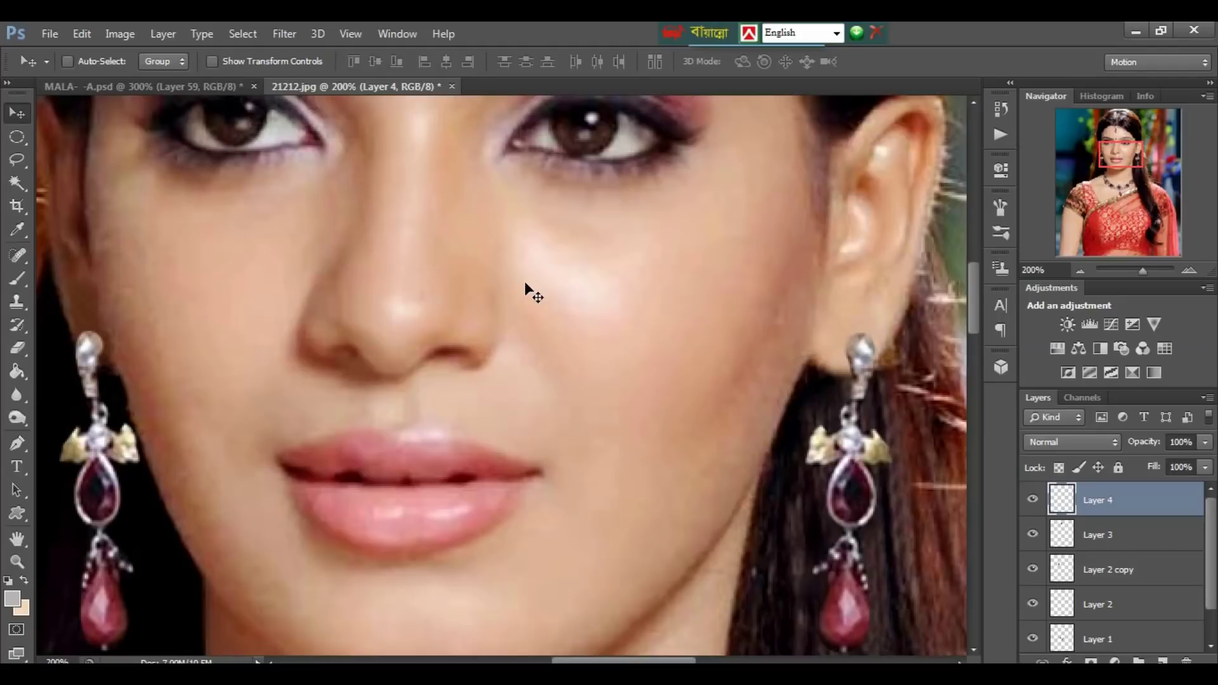
key("ctrl+v")
left_click_drag(520, 381, 494, 316)
Zoom out to 50% to review the full portrait with all the added jewellery.
key("ctrl+minus")
key("ctrl+minus")
key("ctrl+minus")
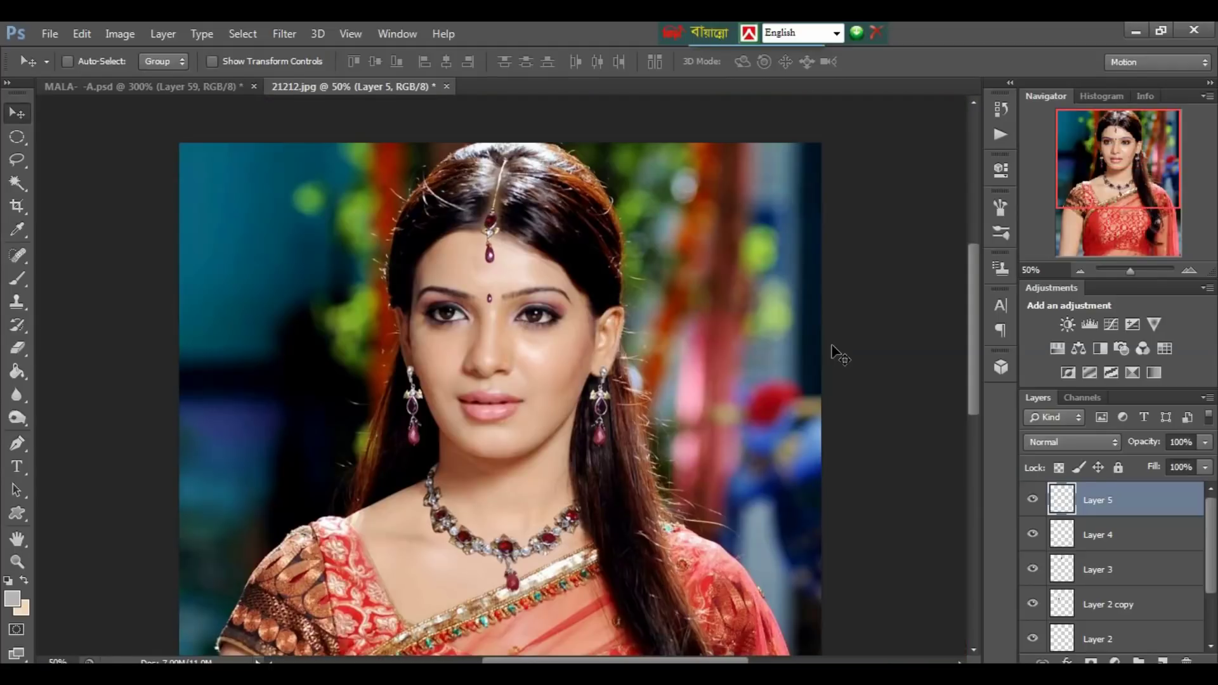